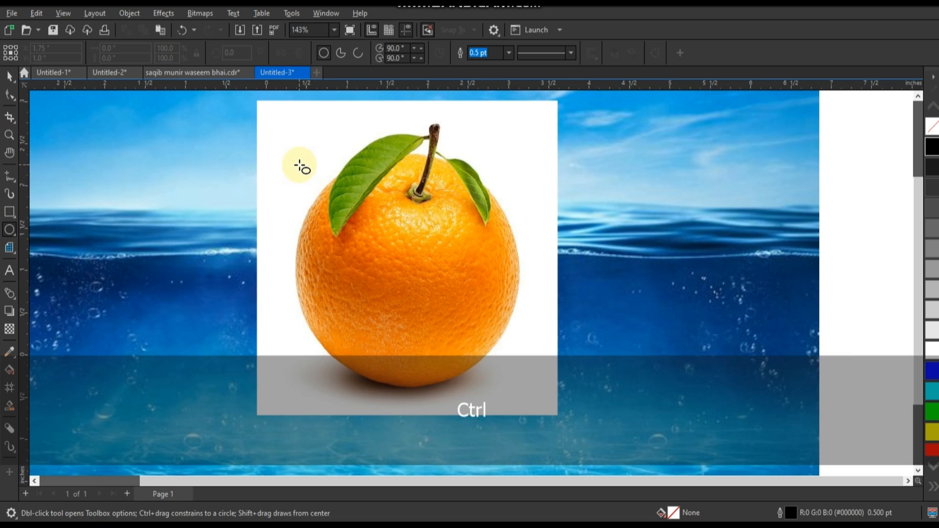
# Step: Draw a circle over the orange, then resize and position it to about 2.73 in across to match the fruit's outline
pyautogui.moveTo(299, 165); pyautogui.dragTo(421, 386)
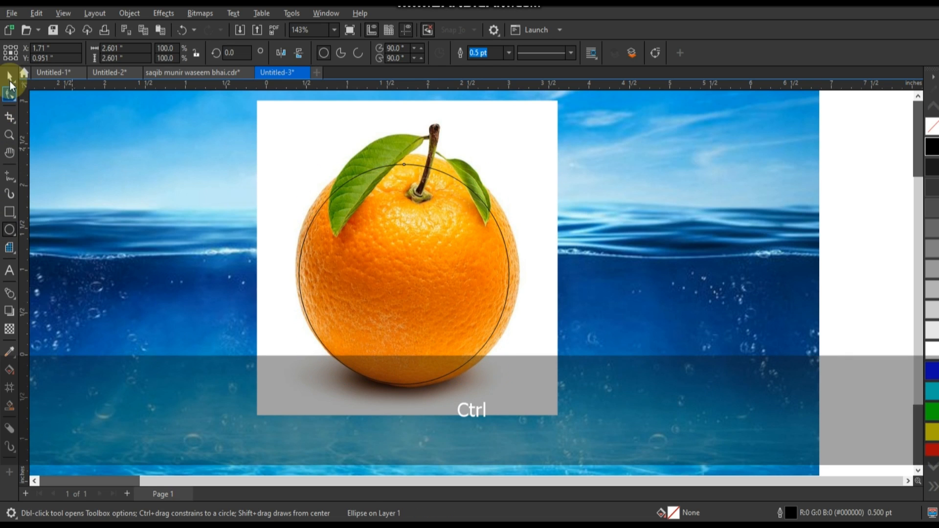
pyautogui.click(10, 77)
pyautogui.moveTo(511, 162); pyautogui.dragTo(522, 153)
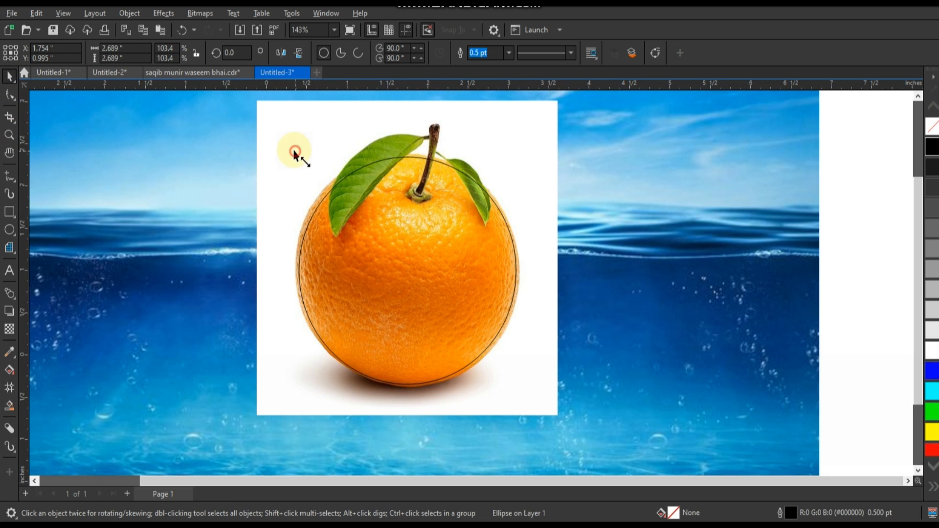
pyautogui.moveTo(295, 153); pyautogui.dragTo(292, 150)
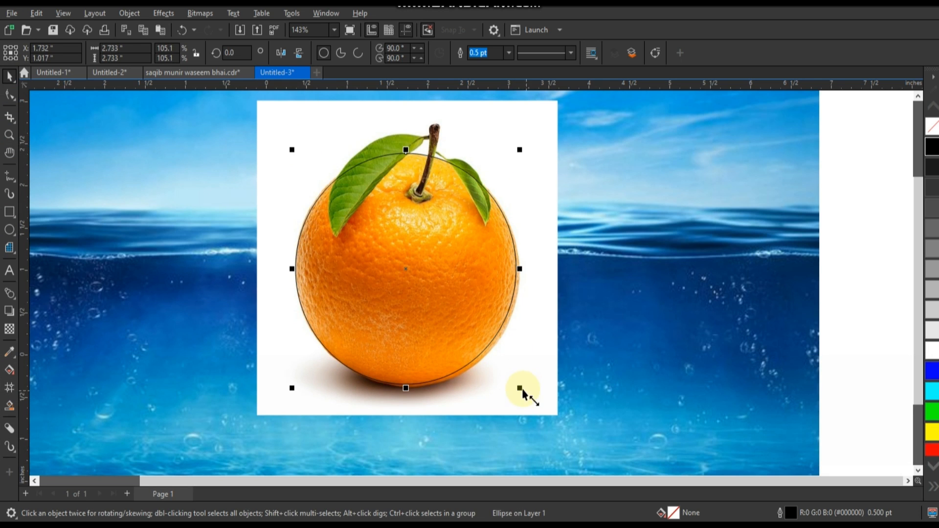
pyautogui.moveTo(523, 388); pyautogui.dragTo(523, 390)
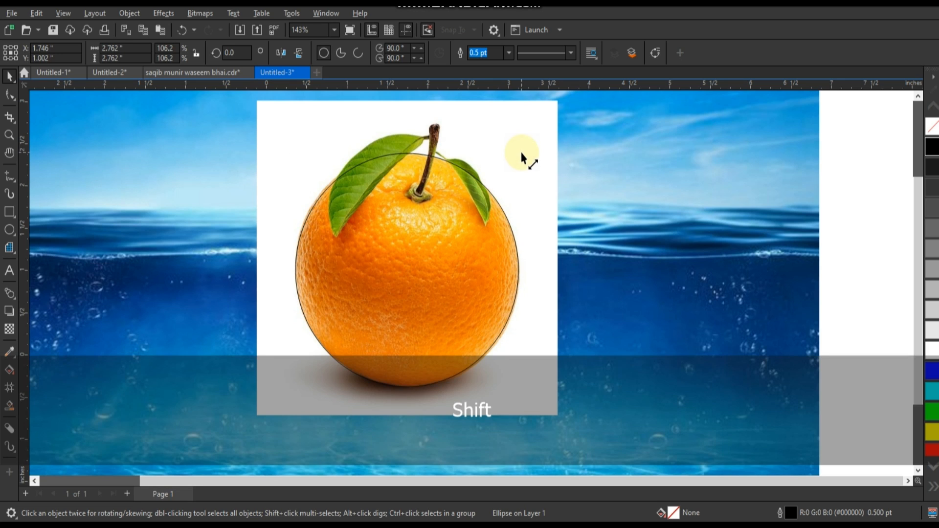
pyautogui.moveTo(522, 153); pyautogui.dragTo(521, 155)
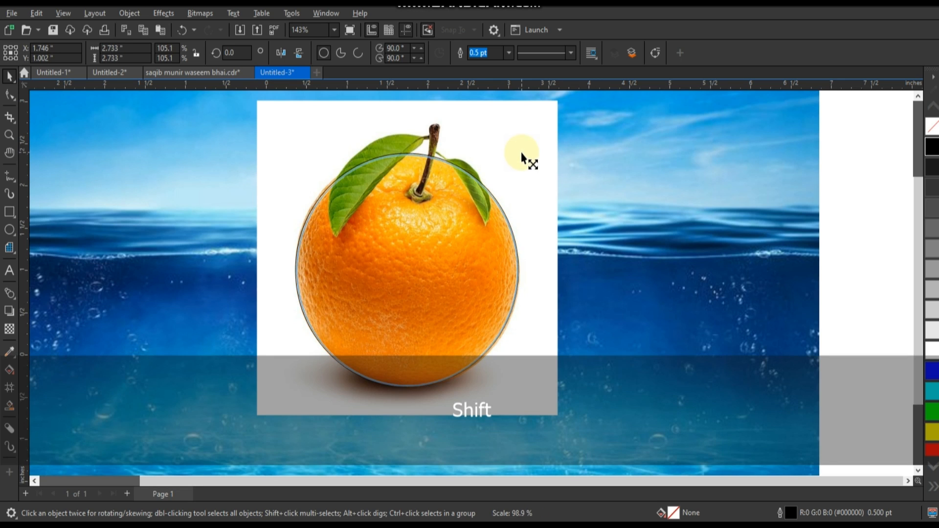
pyautogui.moveTo(523, 158); pyautogui.dragTo(523, 157)
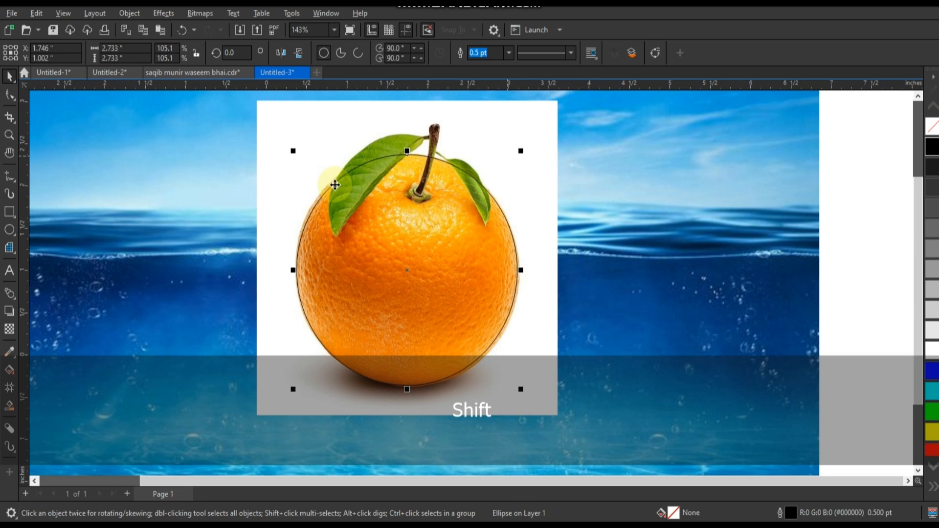
# Step: Trace the leaves and stem above the circle with a closed straight-segment outline about 1.87 by 0.78 in
pyautogui.click(9, 135)
pyautogui.moveTo(313, 117); pyautogui.dragTo(529, 256)
pyautogui.click(9, 176)
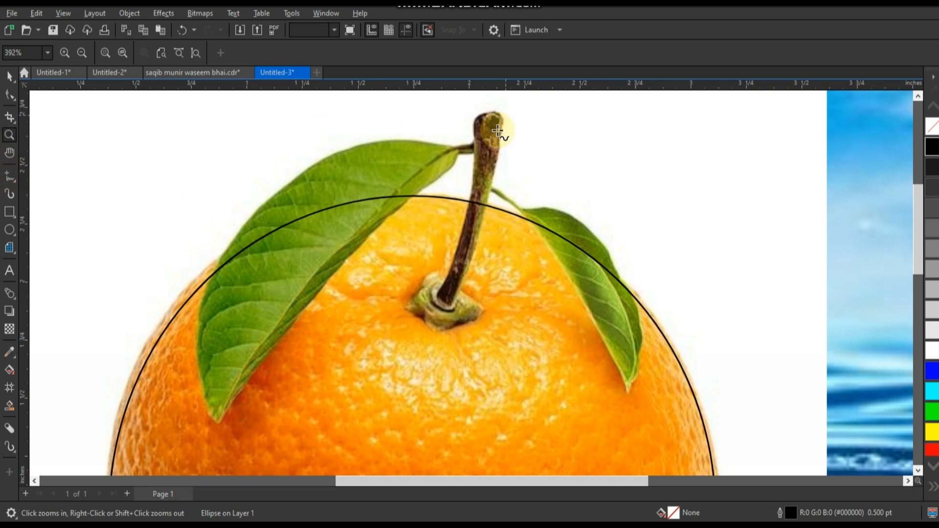
pyautogui.doubleClick(455, 147)
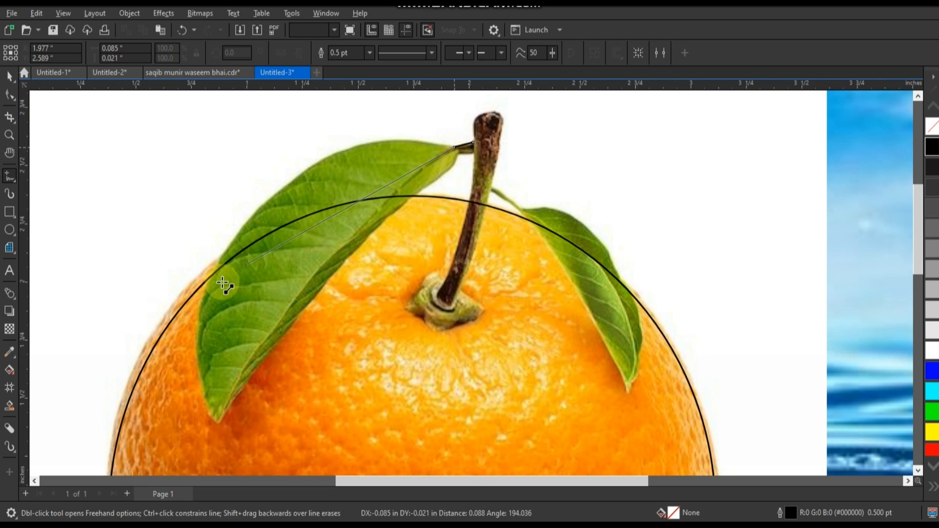
pyautogui.click(216, 275)
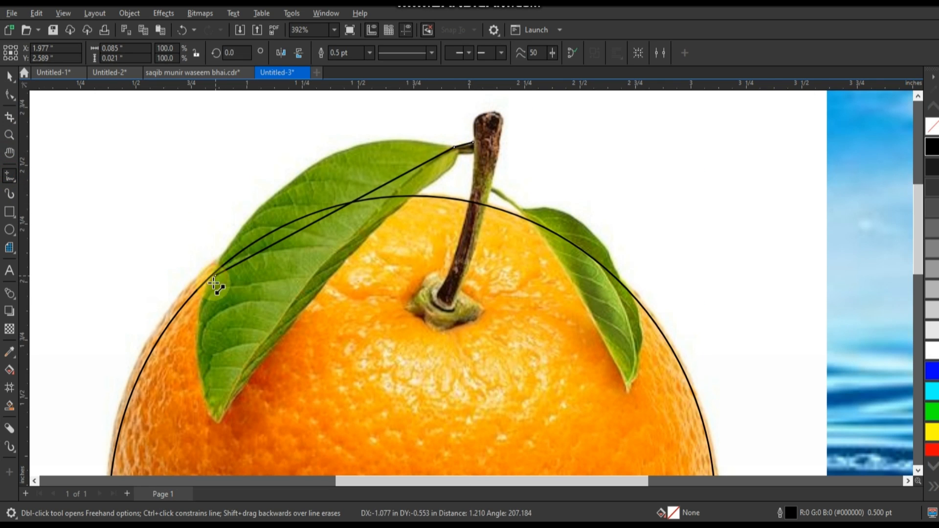
pyautogui.click(409, 197)
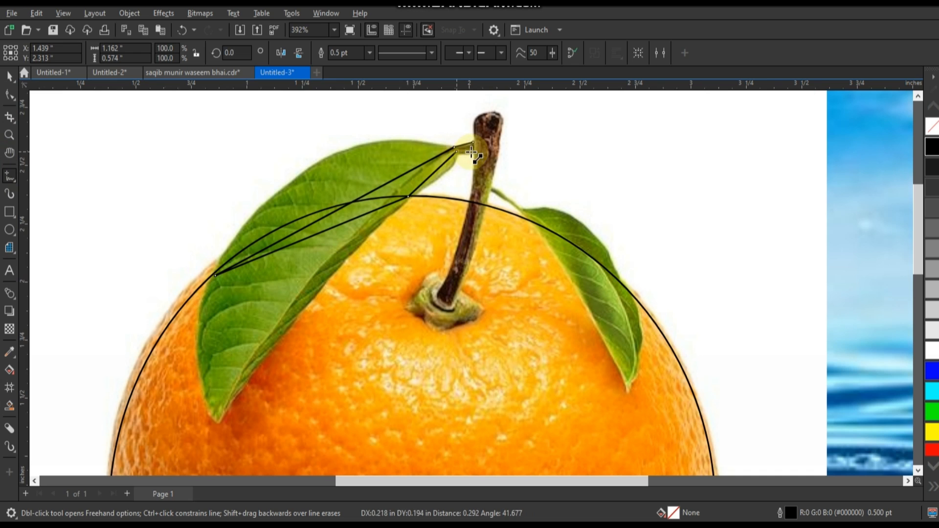
pyautogui.click(475, 153)
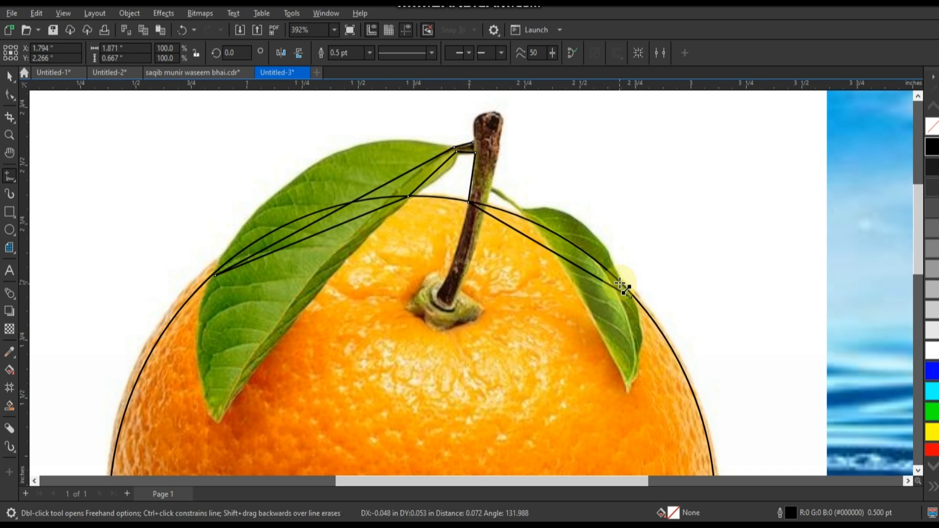
pyautogui.click(630, 296)
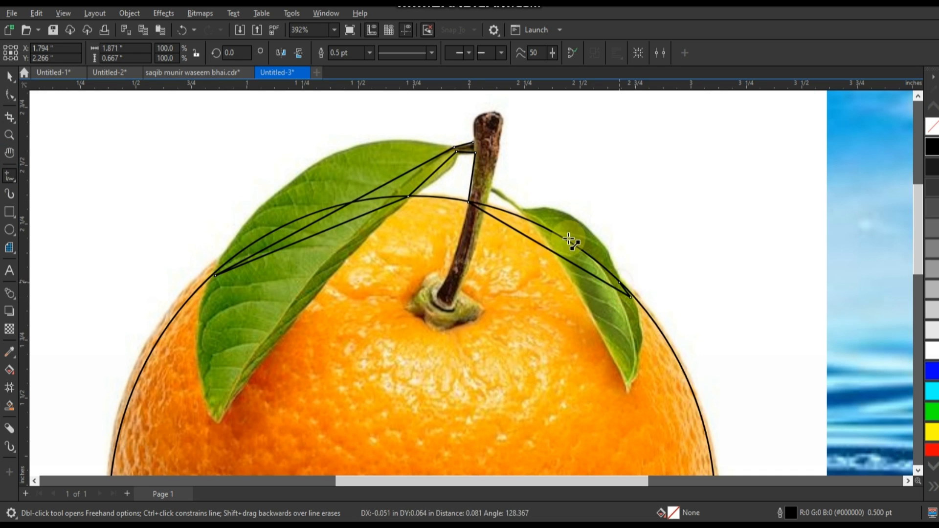
pyautogui.click(523, 211)
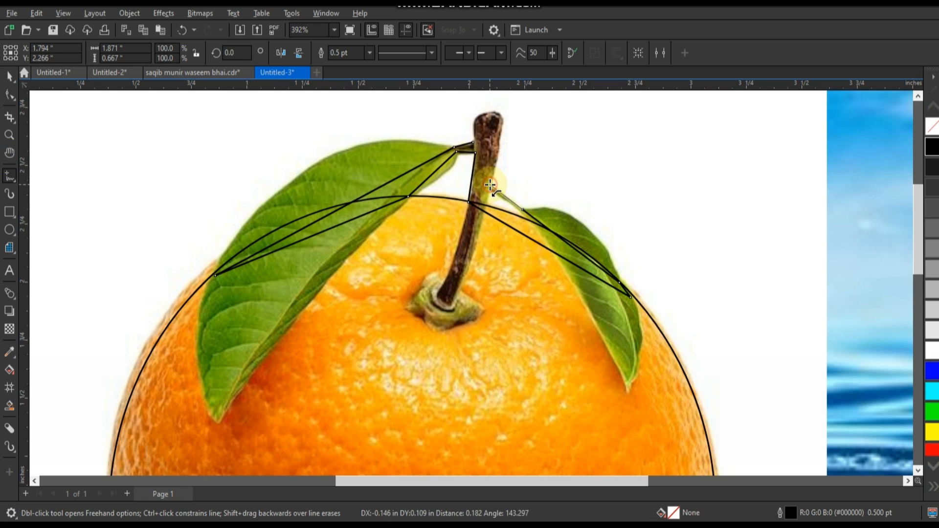
pyautogui.click(490, 185)
pyautogui.click(502, 128)
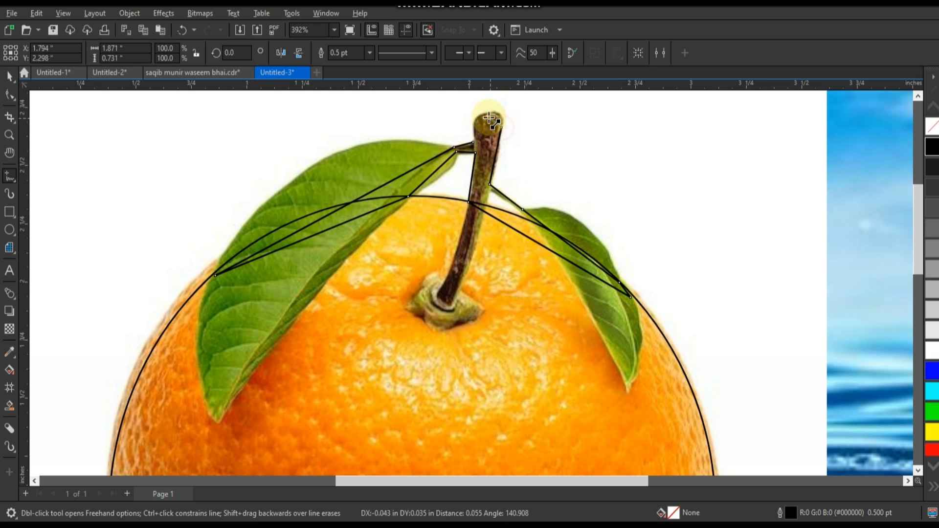
pyautogui.click(488, 116)
# Step: Convert the traced outline's segments to curves and bend those along the large leaf's upper and lower edges to follow it
pyautogui.click(9, 94)
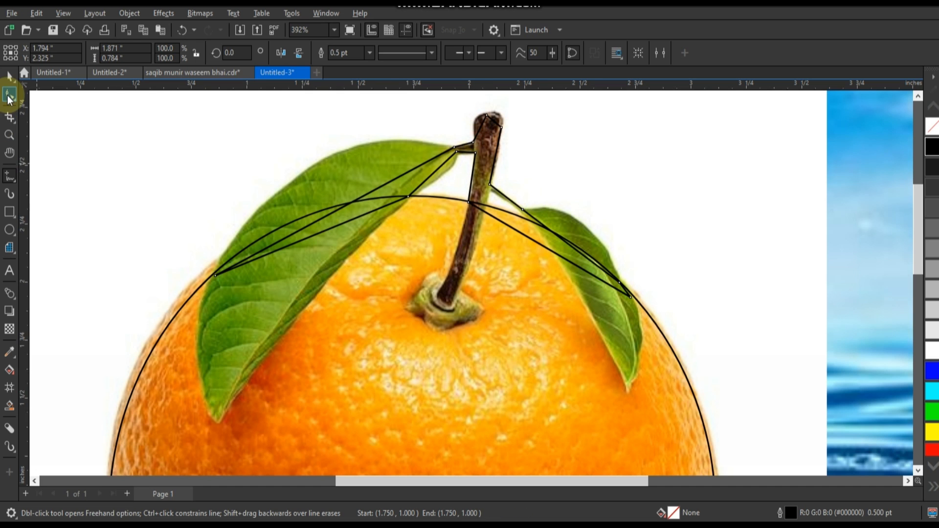
pyautogui.scroll(-1, 230, 142)
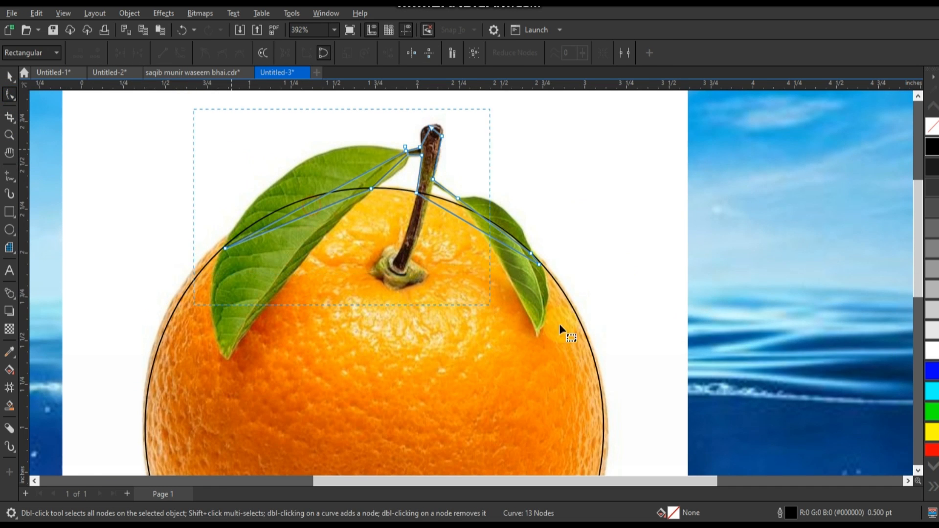
pyautogui.click(9, 135)
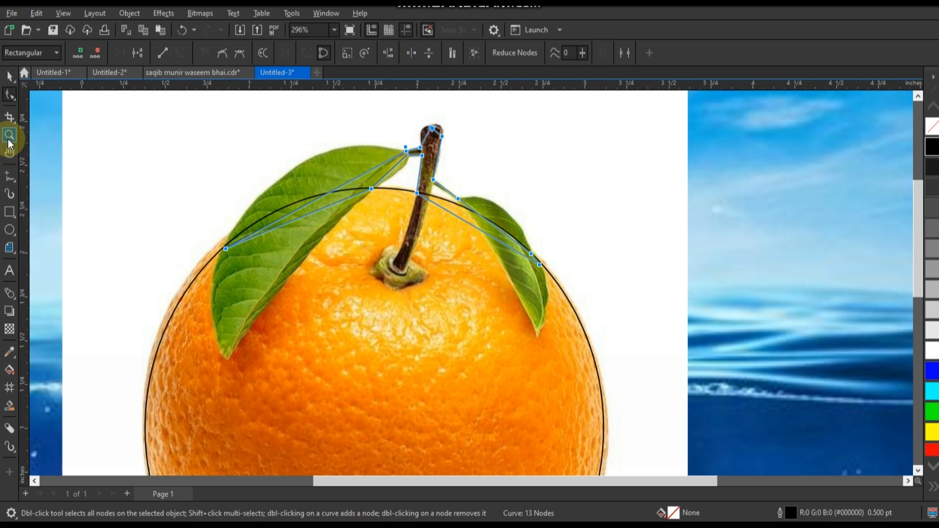
pyautogui.moveTo(202, 122); pyautogui.dragTo(552, 274)
pyautogui.press('F10')
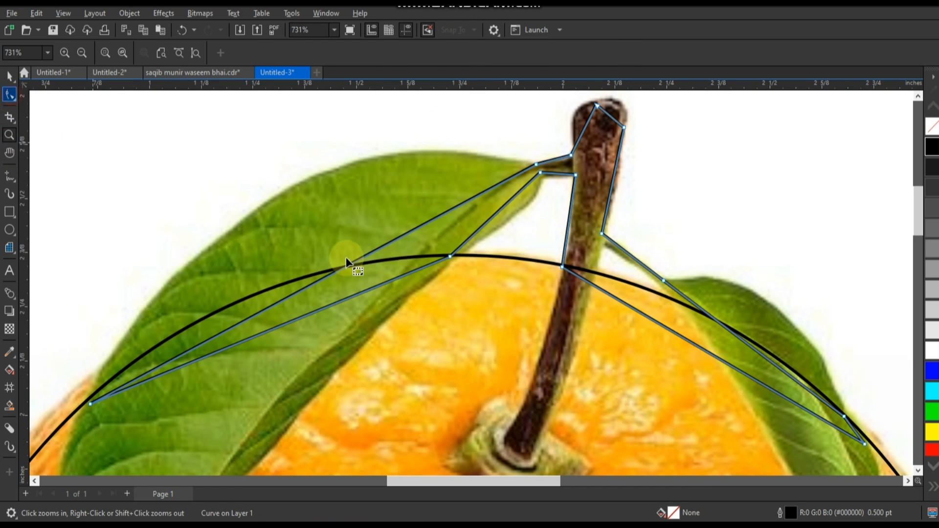
pyautogui.moveTo(354, 260); pyautogui.dragTo(303, 183)
pyautogui.moveTo(520, 207)
pyautogui.mouseDown()
pyautogui.moveTo(587, 133)
pyautogui.moveTo(577, 115)
pyautogui.mouseUp()
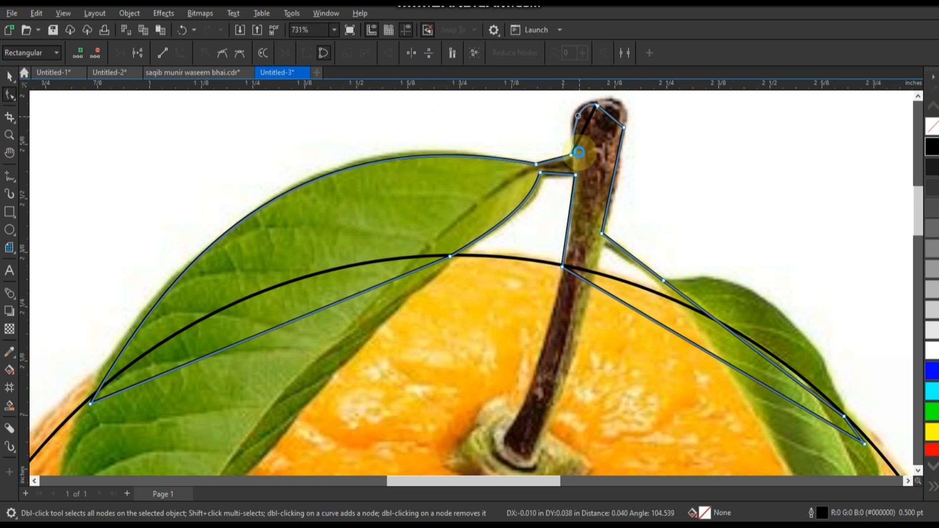
# Step: Curve the outline around the stem's tip and the small leaf's upper edge, and shift the node at the stem's base onto the stem
pyautogui.click(614, 113)
pyautogui.click(654, 184)
pyautogui.click(735, 306)
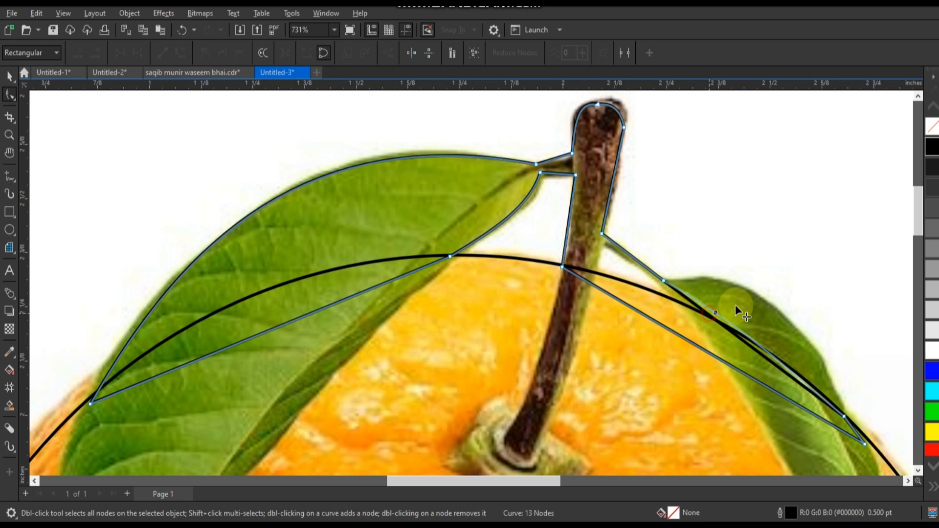
pyautogui.moveTo(744, 300); pyautogui.dragTo(745, 297)
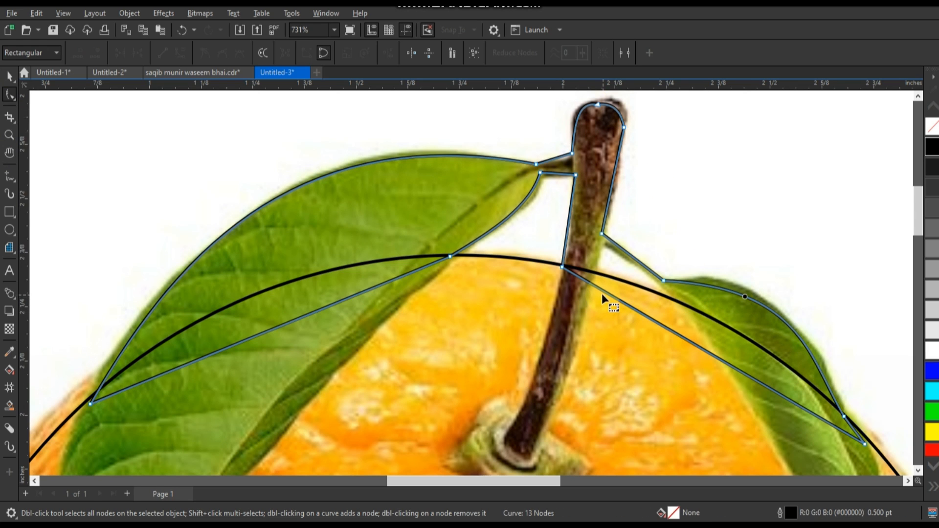
pyautogui.moveTo(562, 268); pyautogui.dragTo(566, 267)
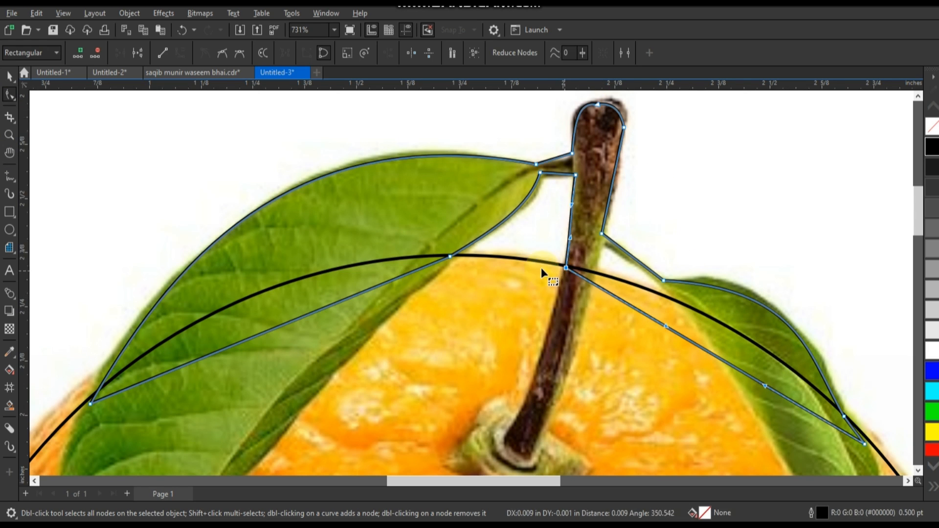
# Step: Weld the circle and the leaf-and-stem outline into one shape
pyautogui.click(8, 77)
pyautogui.keyDown('shift'); pyautogui.click(487, 318); pyautogui.keyUp('shift')
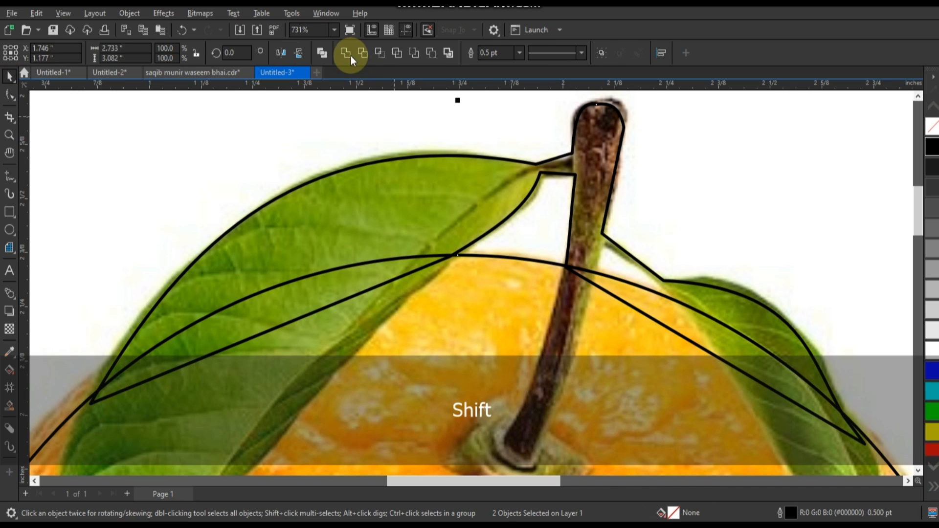
pyautogui.click(346, 55)
# Step: Draw a closed triangle about 0.16 by 0.10 in around the white gap between the stem and the small leaf's stalk
pyautogui.click(9, 176)
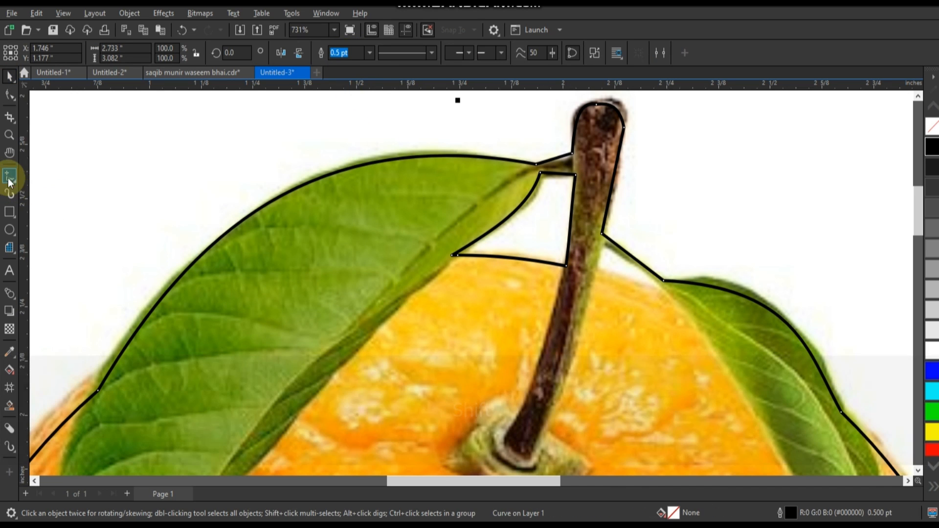
pyautogui.click(661, 287)
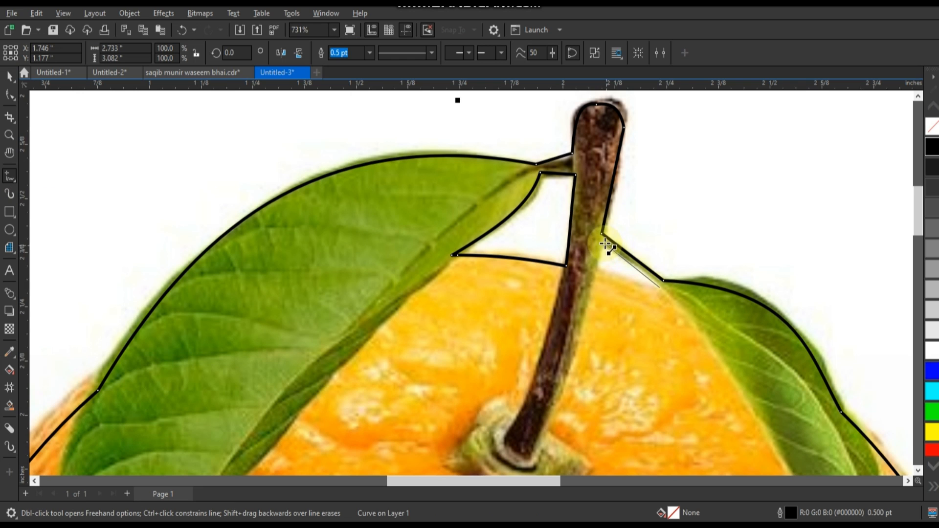
pyautogui.doubleClick(605, 243)
pyautogui.doubleClick(595, 269)
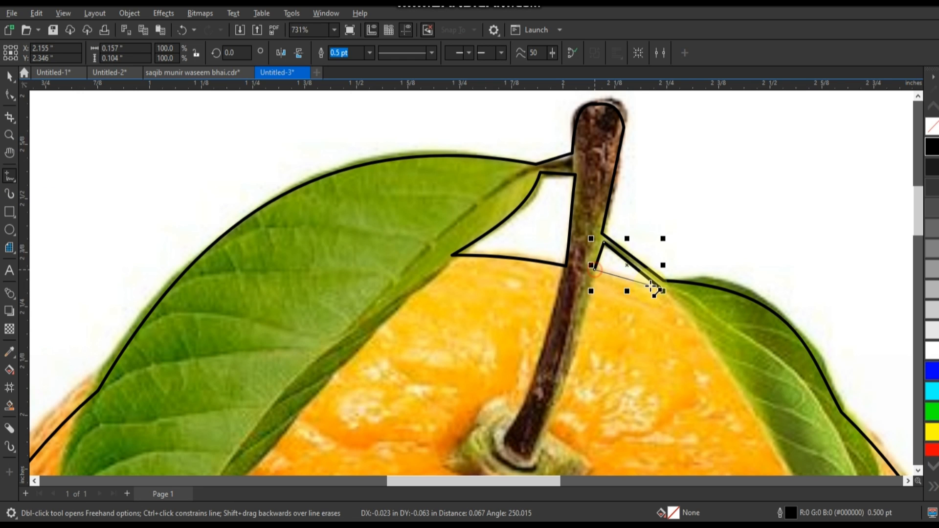
pyautogui.click(659, 289)
# Step: Convert the gap triangle's sides to curves, move its upper and far corner nodes, and bend its lower edge along the orange
pyautogui.click(9, 94)
pyautogui.hotkey('shift', 'F2')
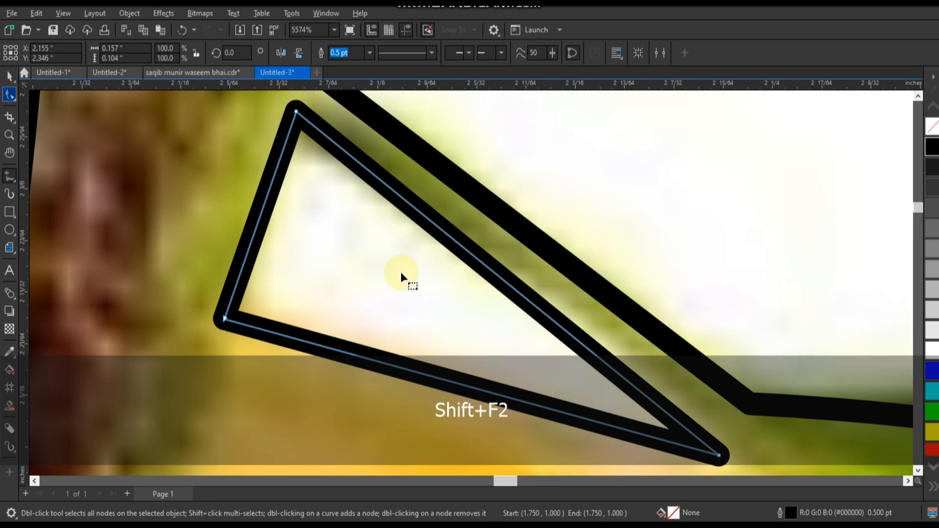
pyautogui.press('F3')
pyautogui.moveTo(270, 192); pyautogui.dragTo(563, 390)
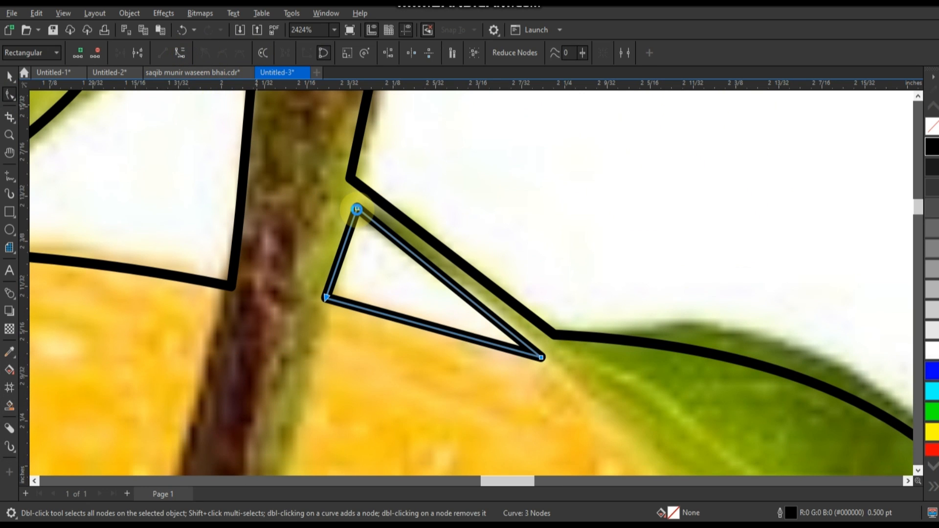
pyautogui.press('Escape')
pyautogui.moveTo(357, 210); pyautogui.dragTo(350, 204)
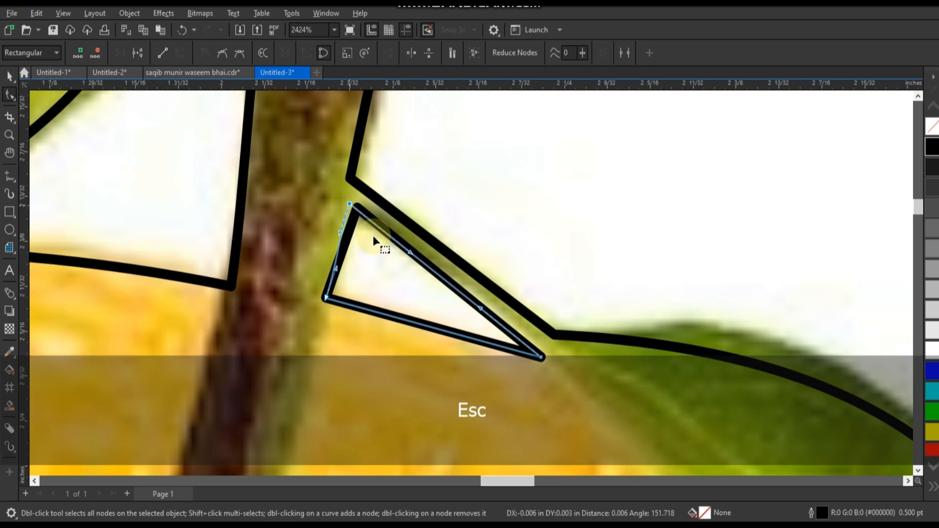
pyautogui.click(398, 316)
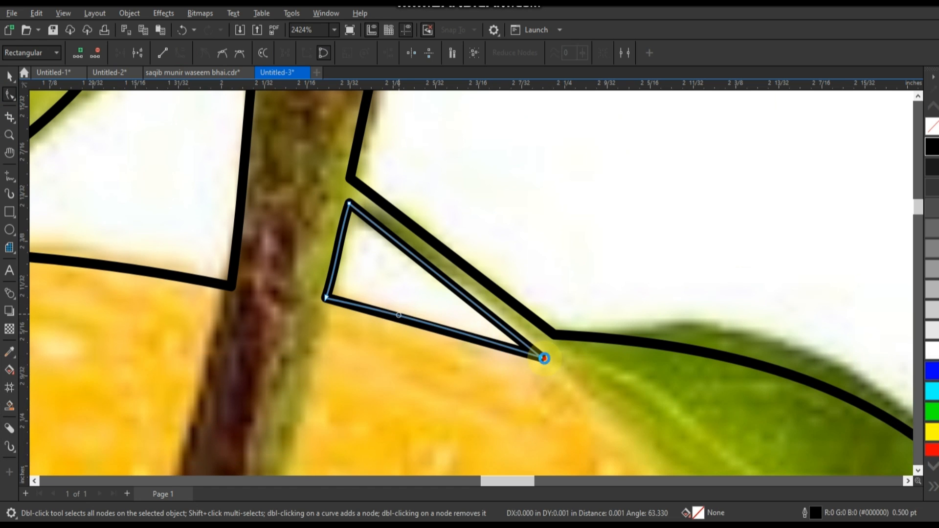
pyautogui.moveTo(544, 359); pyautogui.dragTo(553, 362)
# Step: Combine the gap triangle with the welded orange outline
pyautogui.click(9, 76)
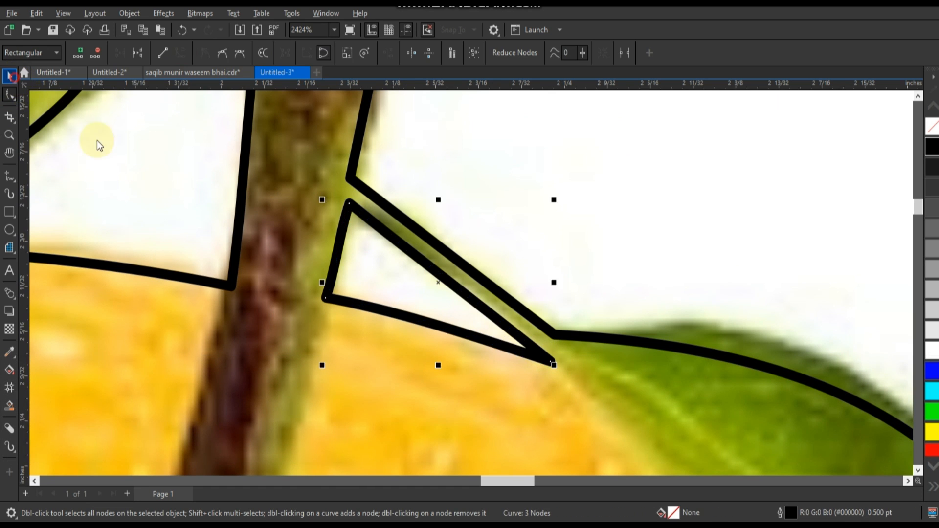
pyautogui.keyDown('shift'); pyautogui.click(304, 158); pyautogui.keyUp('shift')
pyautogui.click(321, 55)
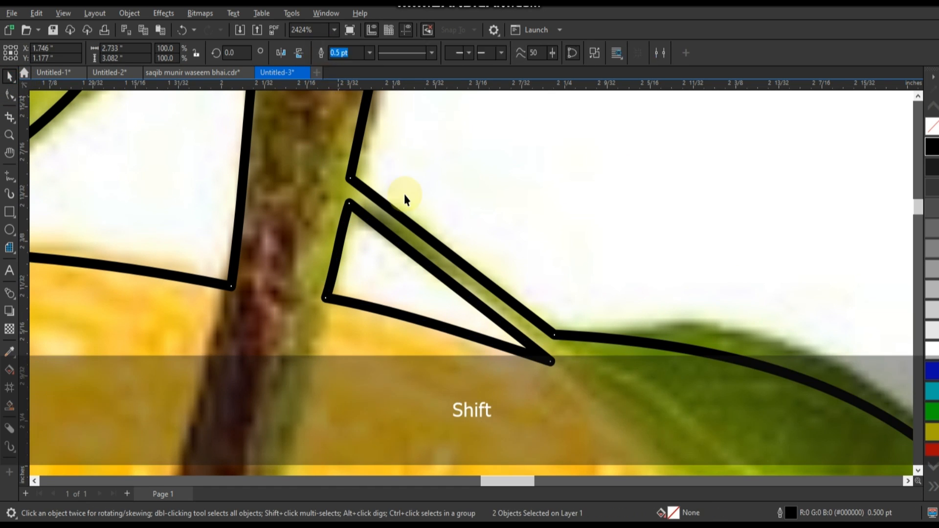
# Step: PowerClip the orange bitmap inside the combined outline of the fruit, leaves and stem
pyautogui.scroll(-5, 418, 203)
pyautogui.scroll(-5, 420, 207)
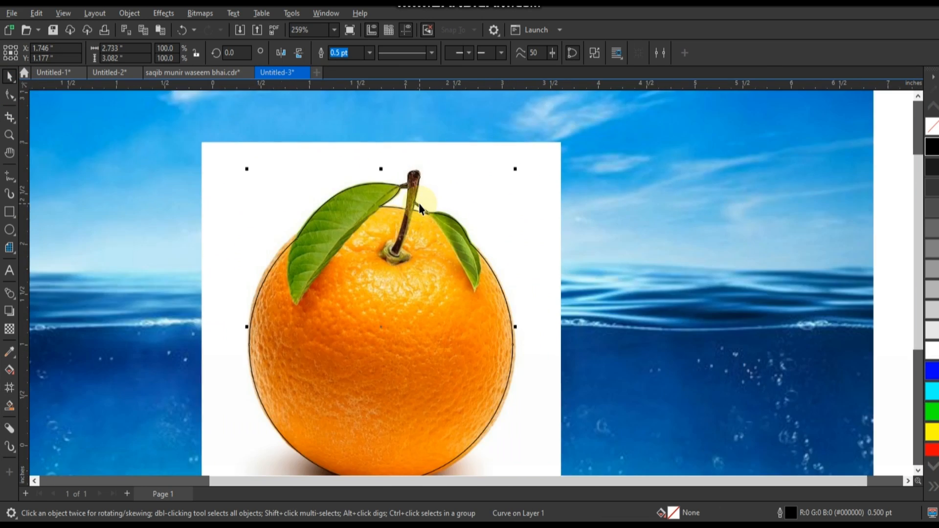
pyautogui.click(462, 199)
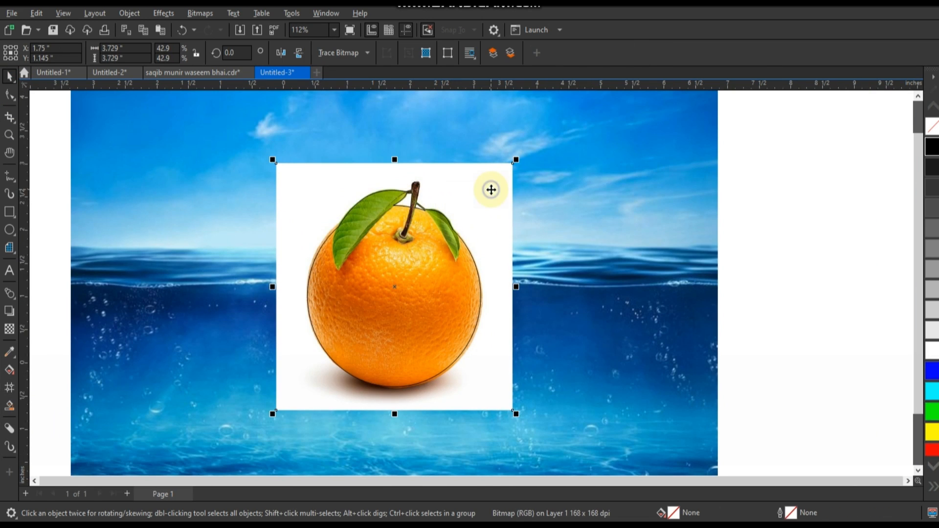
pyautogui.rightClick(491, 189)
pyautogui.click(536, 337)
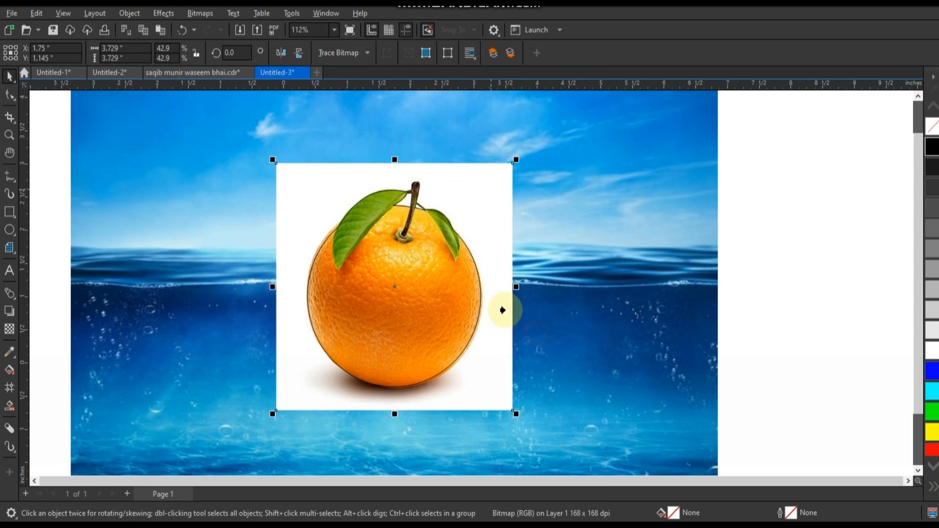
pyautogui.click(460, 293)
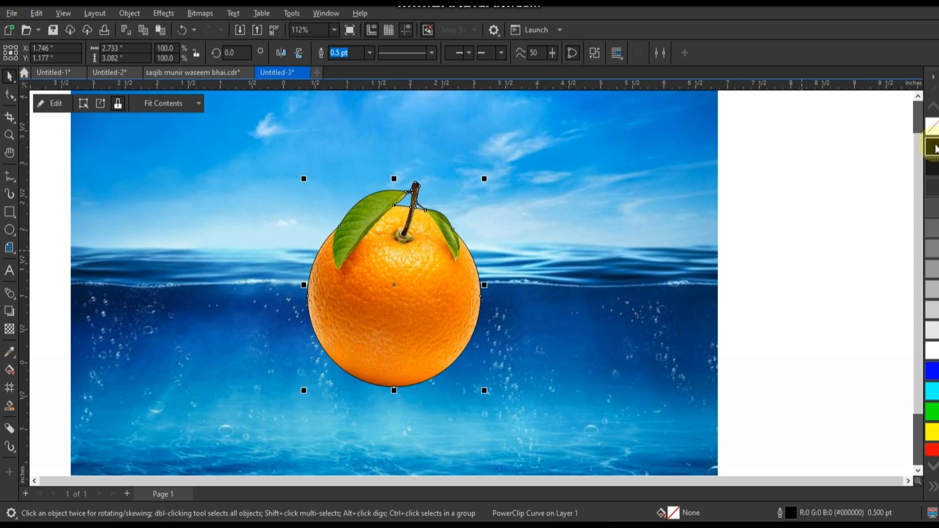
# Step: Remove the clipped orange's outline and enlarge it about its centre to about 4.219 by 4.758 in
pyautogui.rightClick(933, 130)
pyautogui.scroll(-2, 782, 291)
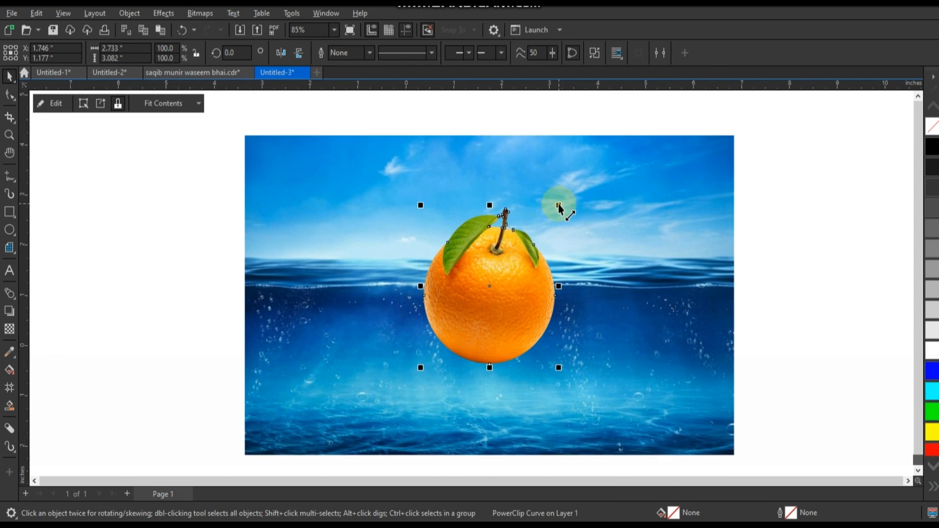
pyautogui.moveTo(560, 206); pyautogui.dragTo(594, 164)
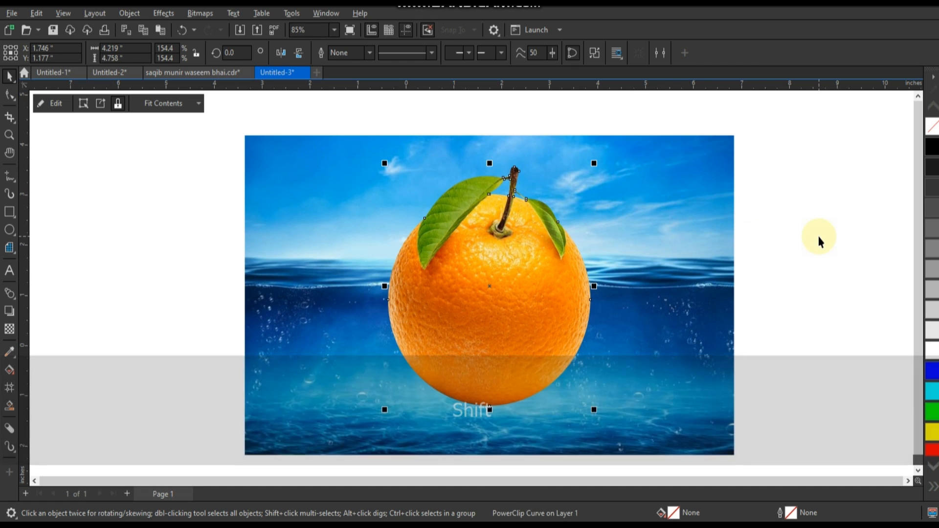
pyautogui.click(812, 236)
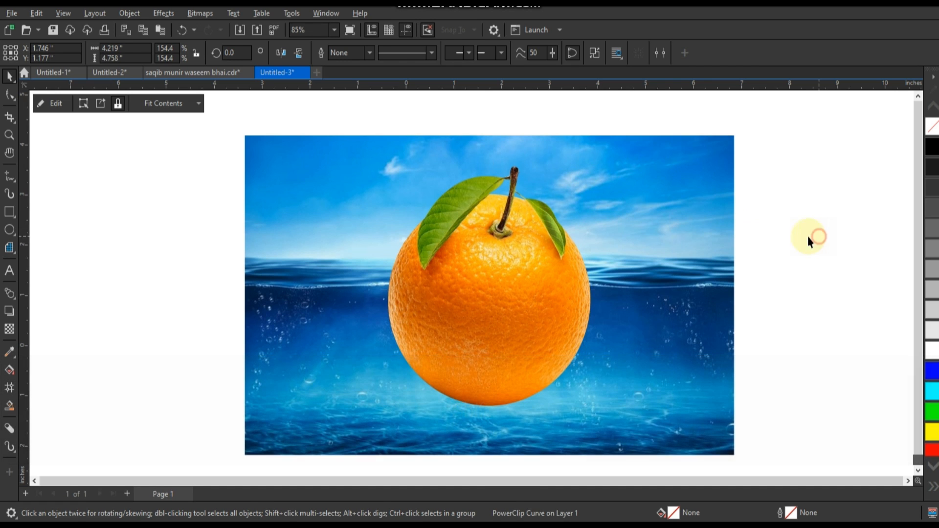
# Step: Bring the ocean background bitmap in front of the orange
pyautogui.click(485, 264)
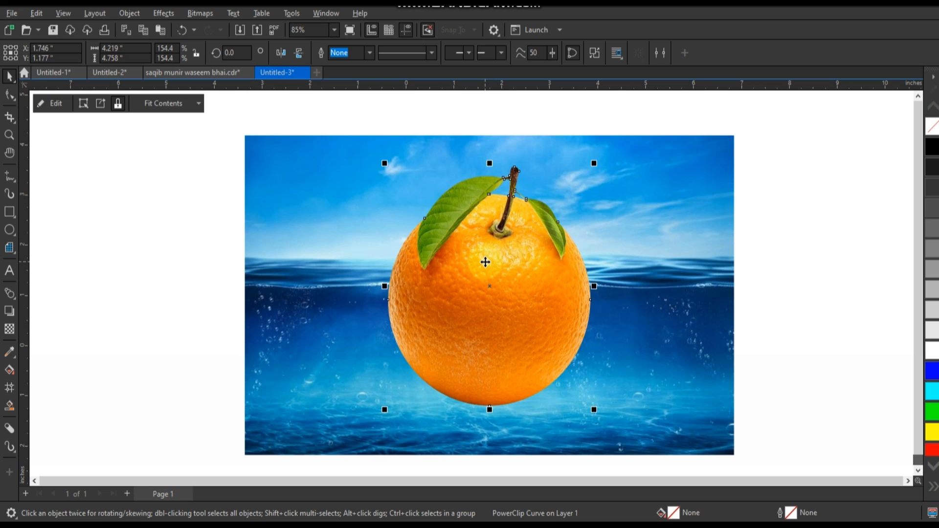
pyautogui.click(693, 290)
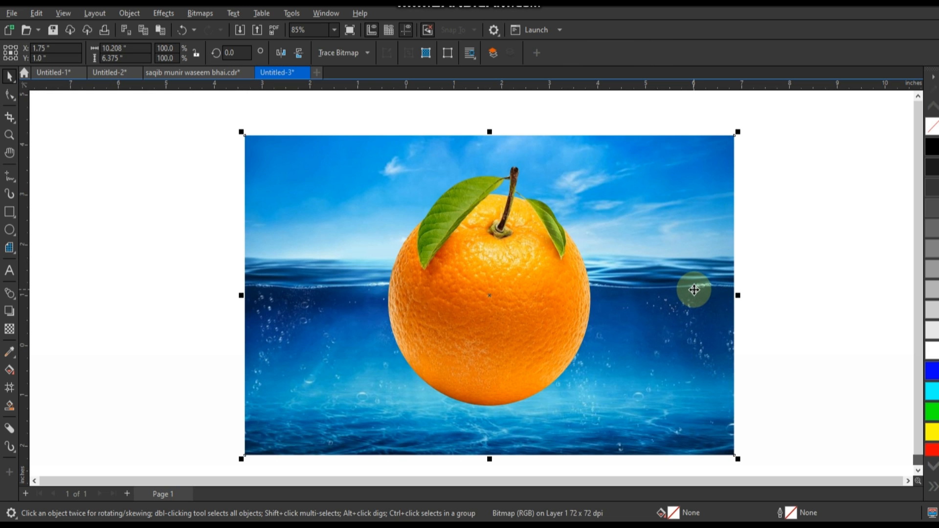
pyautogui.hotkey('shift', 'pageup')
pyautogui.click(807, 289)
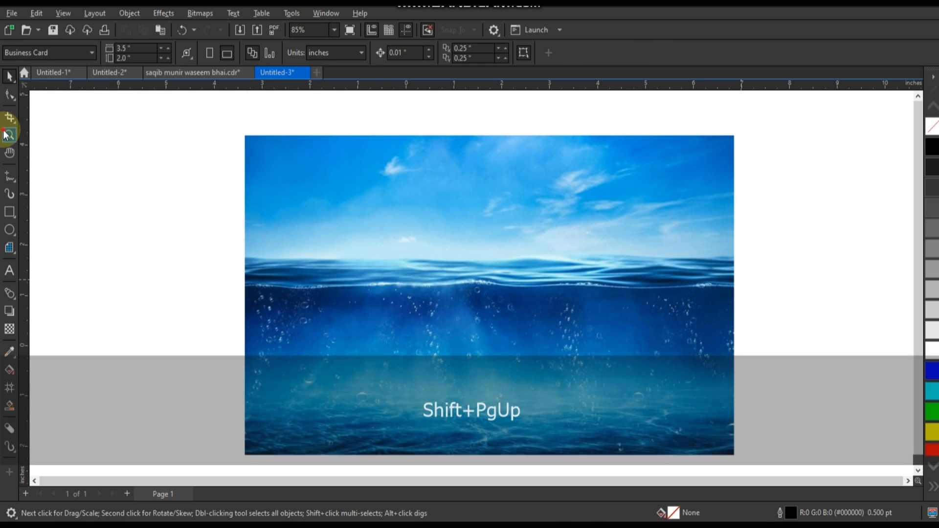
# Step: Draw a closed freehand shape about 7.07 by 2.38 in, with its upper edge following the waterline and its body underwater
pyautogui.click(6, 135)
pyautogui.moveTo(196, 237); pyautogui.dragTo(755, 357)
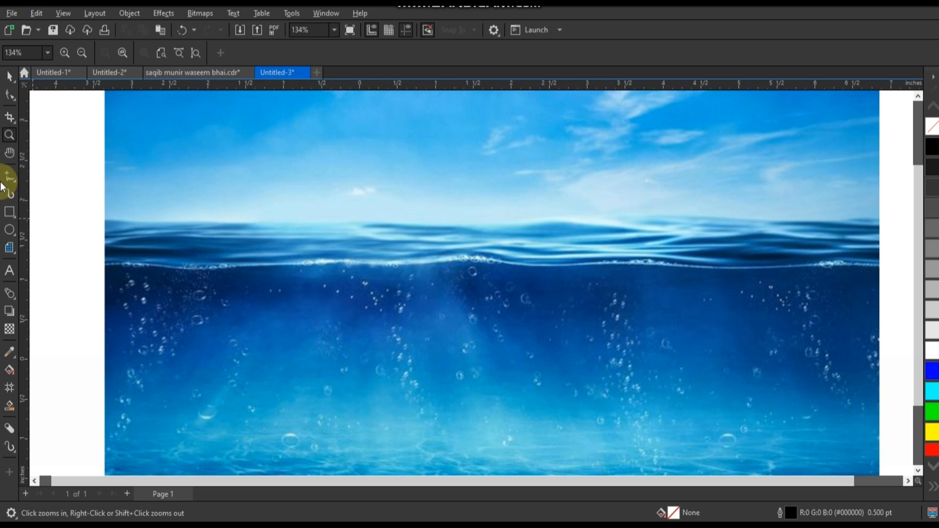
pyautogui.click(8, 177)
pyautogui.moveTo(751, 268)
pyautogui.mouseDown()
pyautogui.moveTo(301, 260)
pyautogui.moveTo(240, 296)
pyautogui.moveTo(226, 378)
pyautogui.moveTo(280, 436)
pyautogui.moveTo(435, 444)
pyautogui.moveTo(649, 420)
pyautogui.moveTo(754, 355)
pyautogui.moveTo(755, 271)
pyautogui.mouseUp()
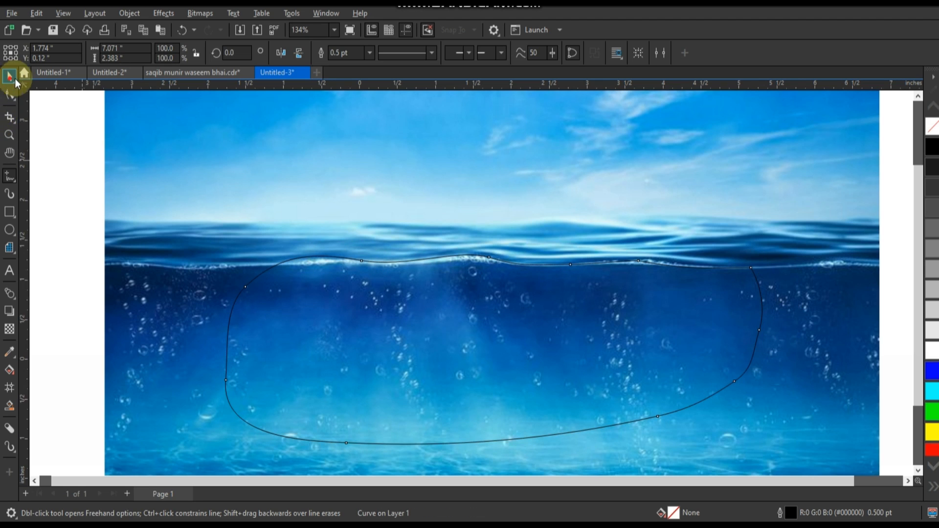
# Step: Fill the freehand shape with dark grey (#4D4D4D) and send the ocean background back behind the orange
pyautogui.click(9, 76)
pyautogui.click(934, 211)
pyautogui.hotkey('shift', 'pageup')
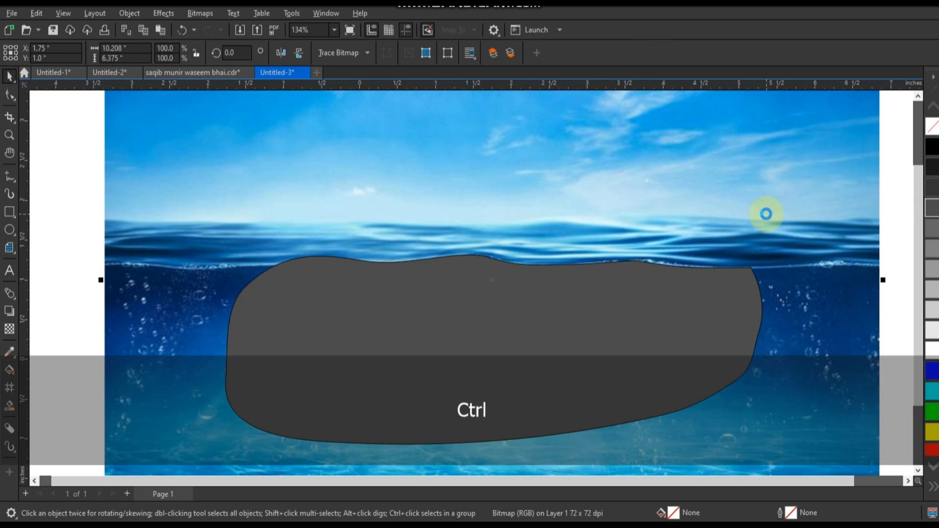
pyautogui.hotkey('ctrl', 'pagedown')
pyautogui.press('Escape')
pyautogui.scroll(-2, 468, 310)
# Step: Bend the grey shape's lower edge down past the bottom of the orange, making the shape about 2.75 in high
pyautogui.click(472, 310)
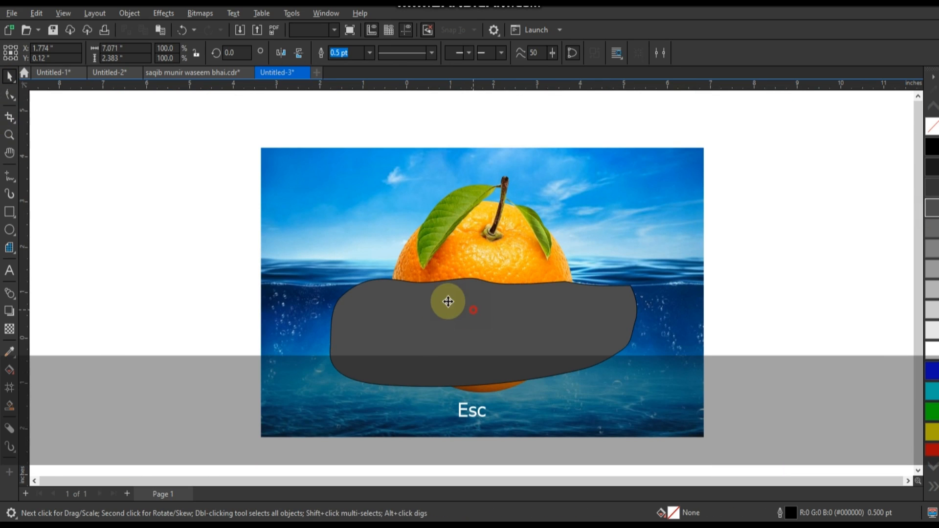
pyautogui.click(9, 95)
pyautogui.moveTo(478, 386); pyautogui.dragTo(480, 402)
pyautogui.click(9, 76)
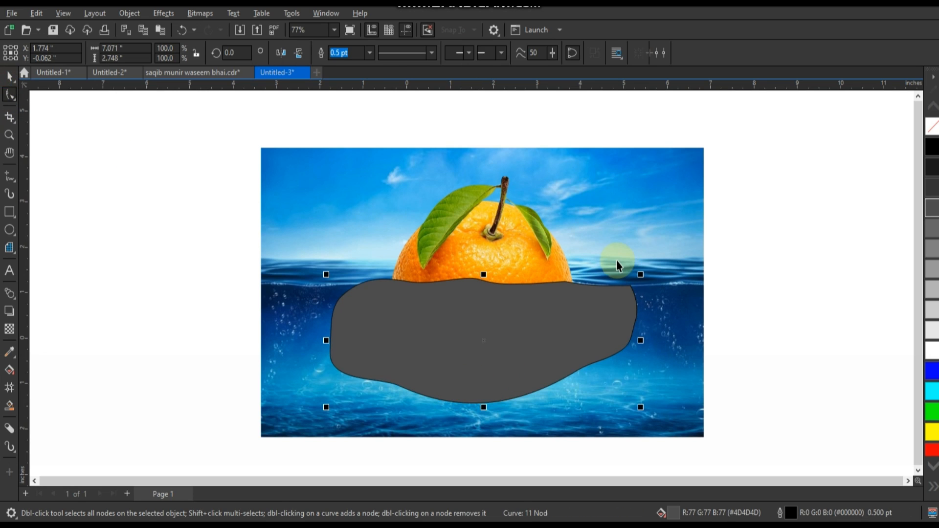
# Step: Intersect the grey shape with the orange to create a separate piece for its underwater half
pyautogui.keyDown('shift'); pyautogui.click(511, 247); pyautogui.keyUp('shift')
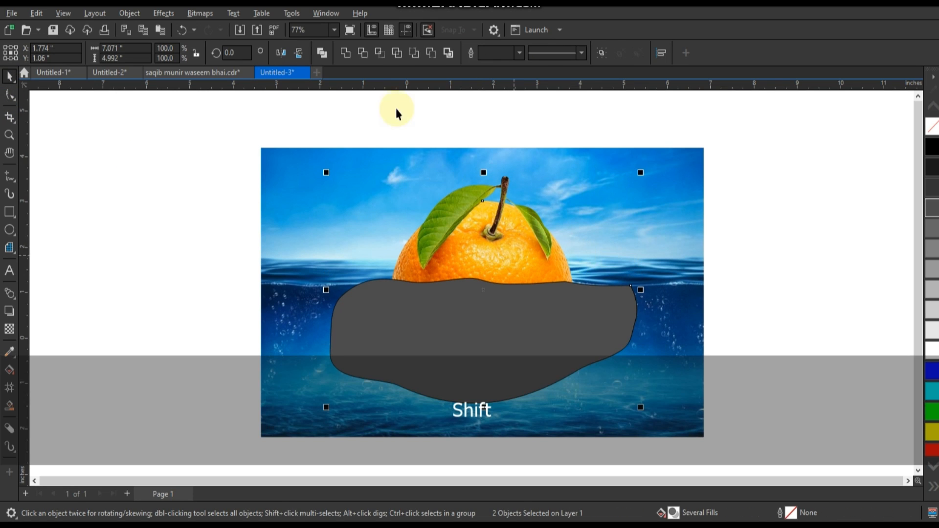
pyautogui.click(368, 52)
pyautogui.moveTo(487, 338); pyautogui.dragTo(771, 343)
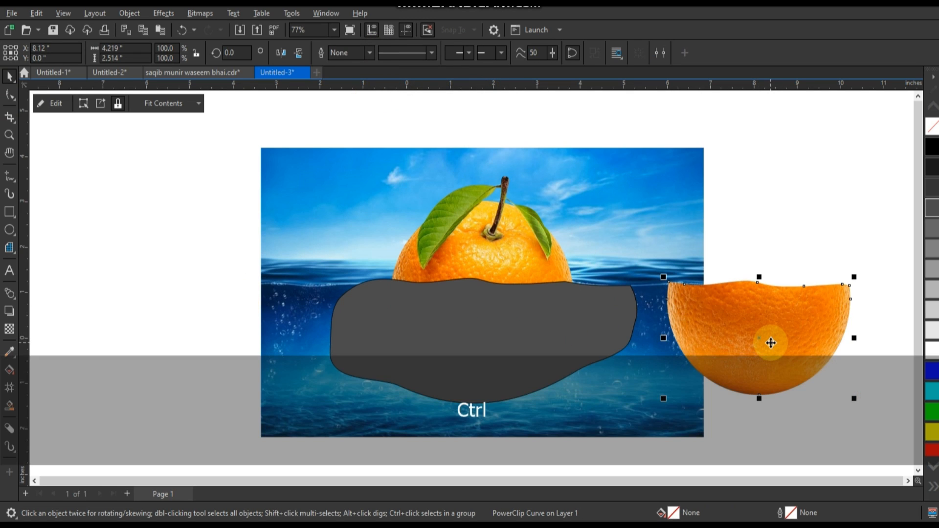
pyautogui.hotkey('ctrl', 'z')
pyautogui.hotkey('ctrl', 'z')
# Step: Trim the original orange with the grey shape and delete the shape
pyautogui.keyDown('shift'); pyautogui.click(441, 149); pyautogui.keyUp('shift')
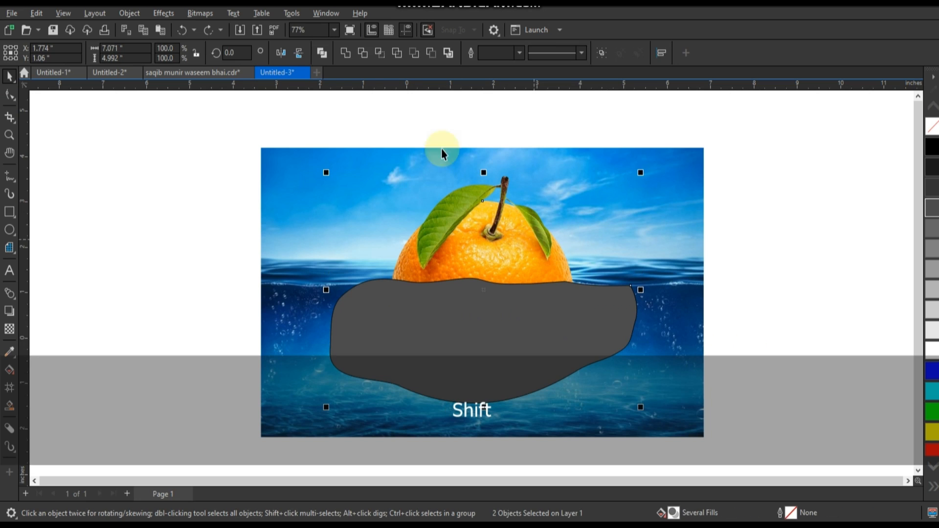
pyautogui.click(363, 54)
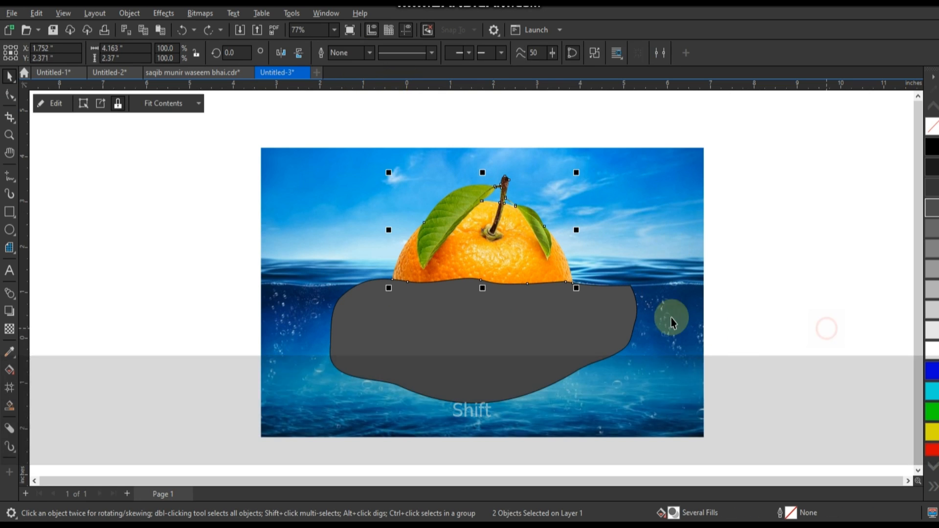
pyautogui.click(635, 312)
pyautogui.press('Delete')
pyautogui.click(489, 341)
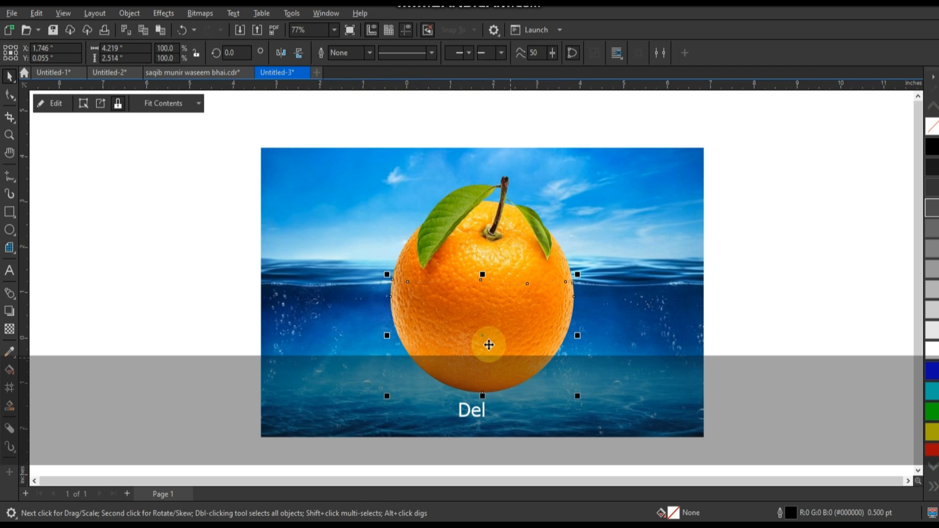
pyautogui.moveTo(603, 357); pyautogui.dragTo(603, 357)
pyautogui.hotkey('ctrl', 'z')
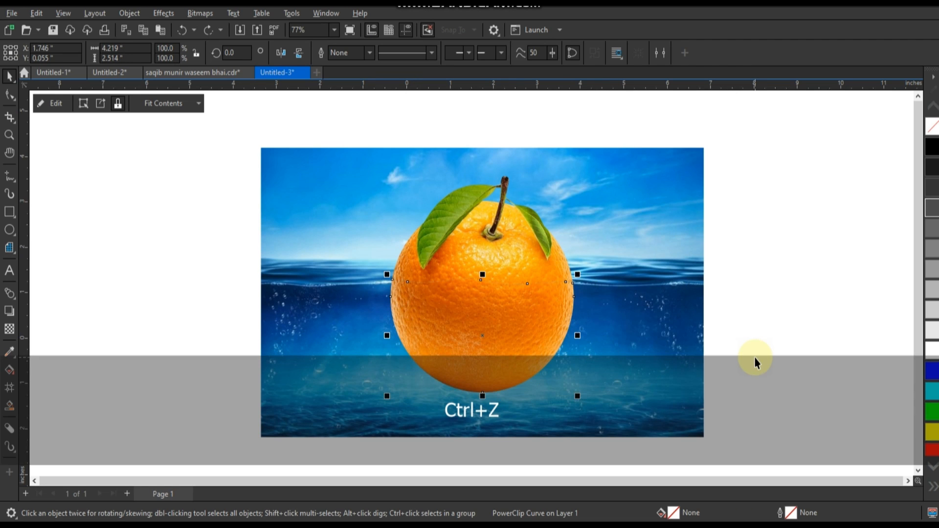
# Step: Open the PowerClip contents of the orange's lower half for inspection and finish editing without changes
pyautogui.click(493, 329)
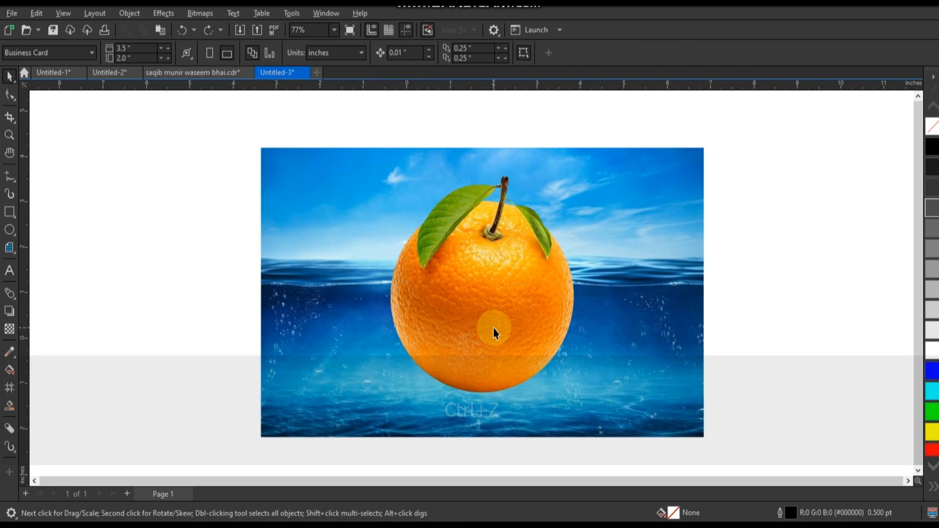
pyautogui.rightClick(494, 330)
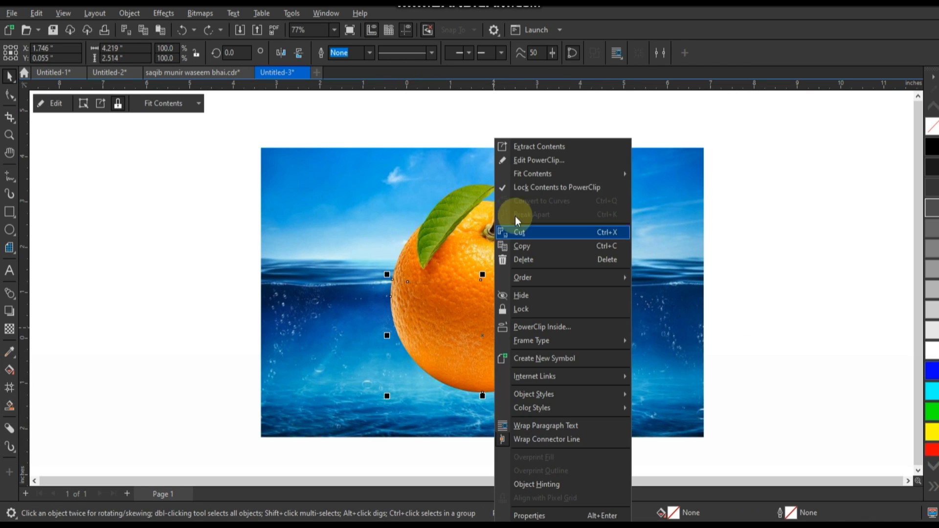
pyautogui.click(513, 166)
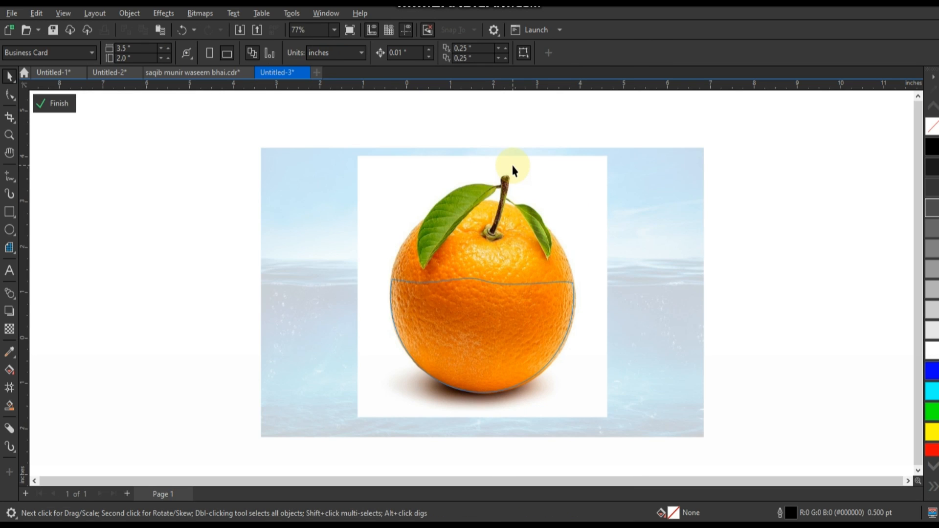
pyautogui.click(73, 105)
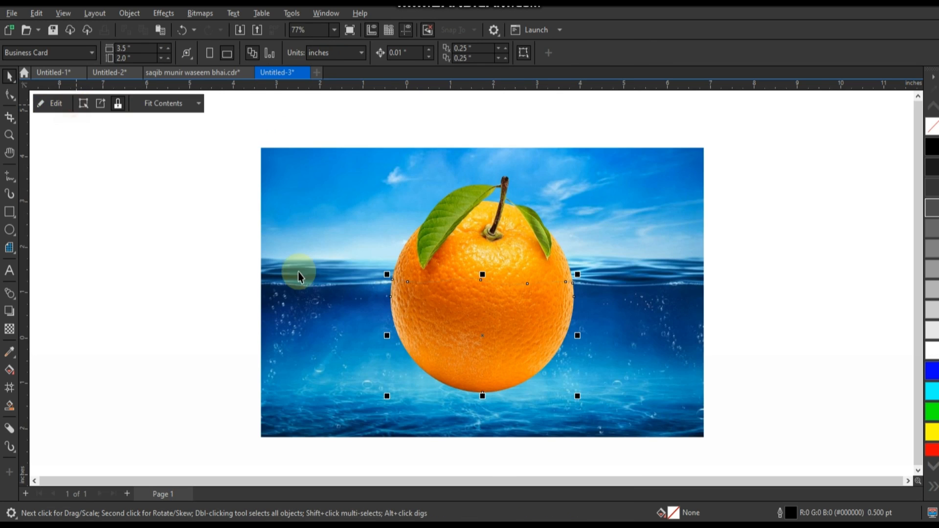
# Step: Convert the orange's lower half to a grayscale bitmap at 300 dpi with anti-aliasing and a transparent background
pyautogui.click(201, 15)
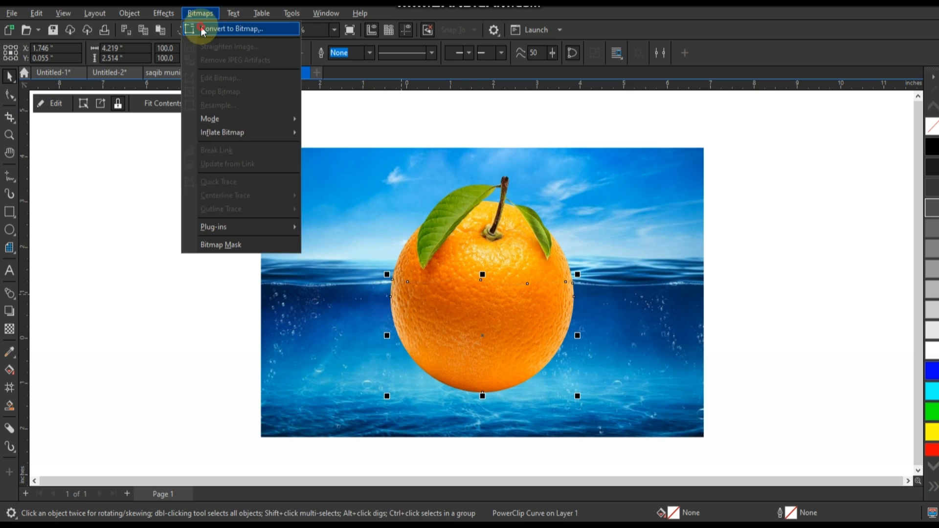
pyautogui.click(201, 28)
pyautogui.moveTo(472, 178); pyautogui.dragTo(670, 177)
pyautogui.click(683, 228)
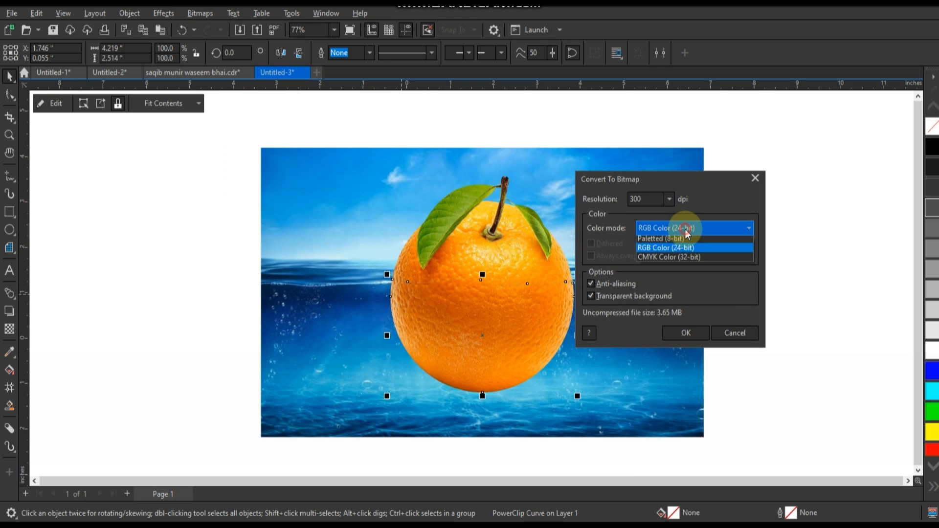
pyautogui.click(674, 256)
pyautogui.click(675, 333)
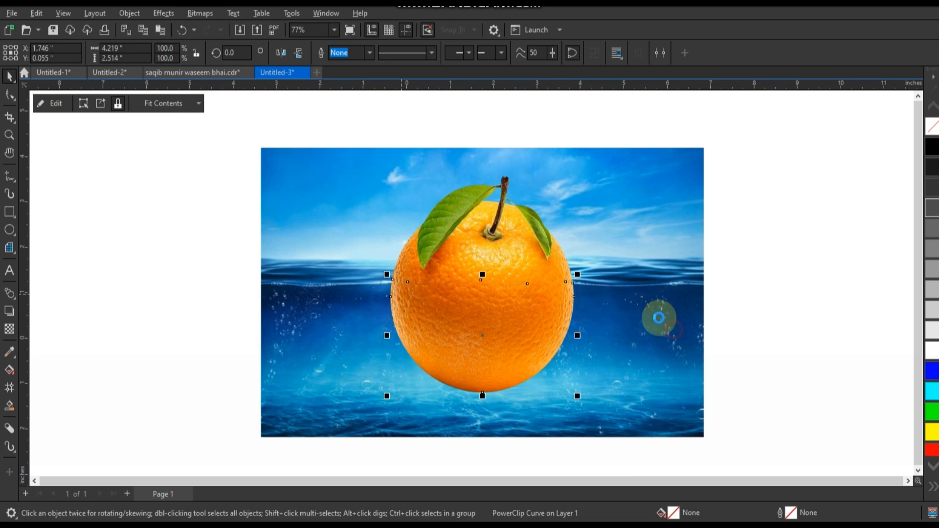
# Step: Darken the grayscale lower half with the Gamma adjustment set to 0.57
pyautogui.click(164, 13)
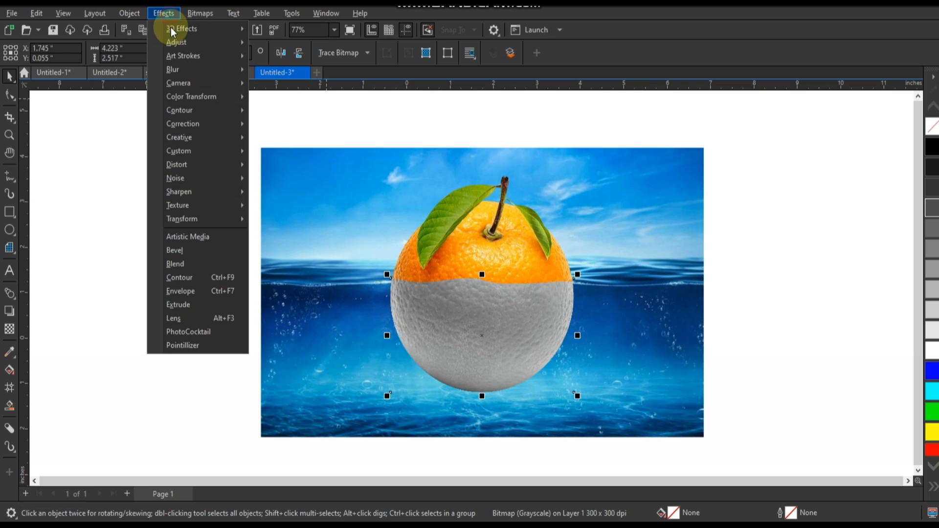
pyautogui.moveTo(175, 43)
pyautogui.click(281, 166)
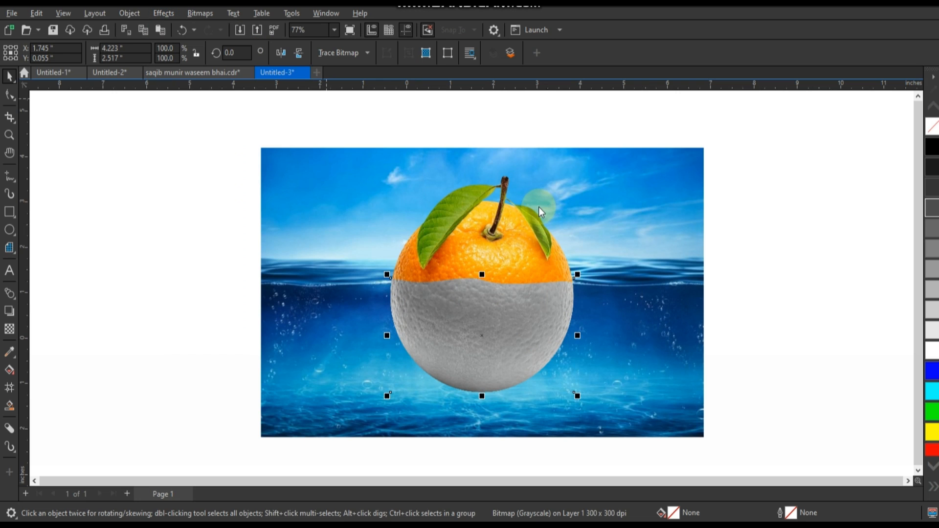
pyautogui.click(653, 242)
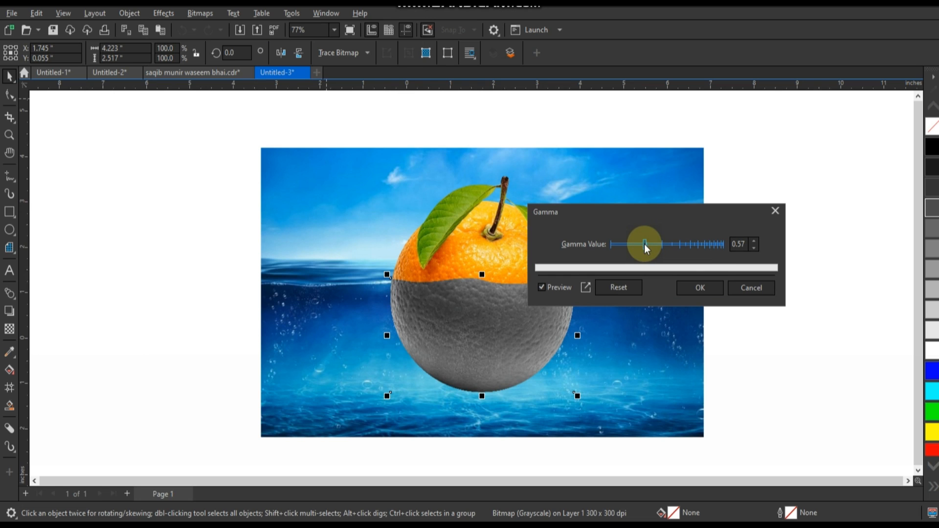
pyautogui.click(693, 287)
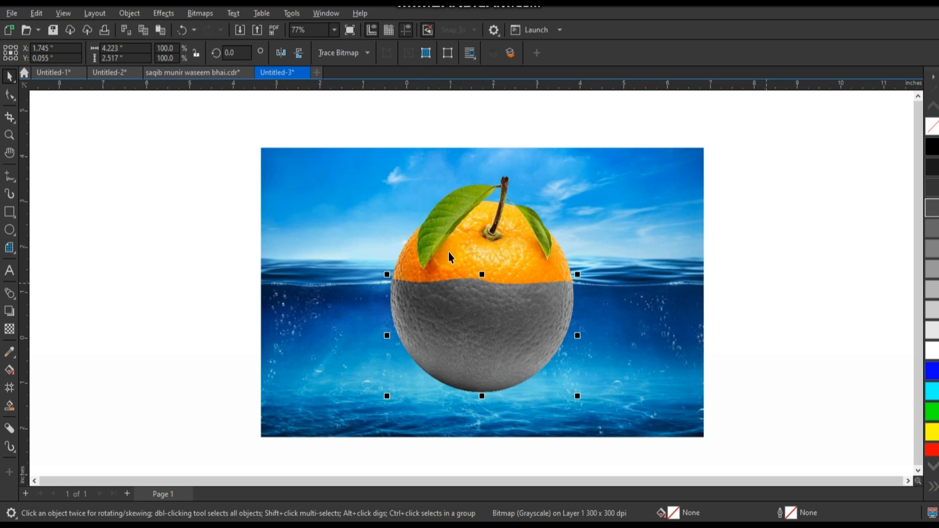
# Step: Apply Screen mode transparency to the orange's grayscale lower half so it blends with the water
pyautogui.scroll(1, 377, 248)
pyautogui.scroll(1, 669, 303)
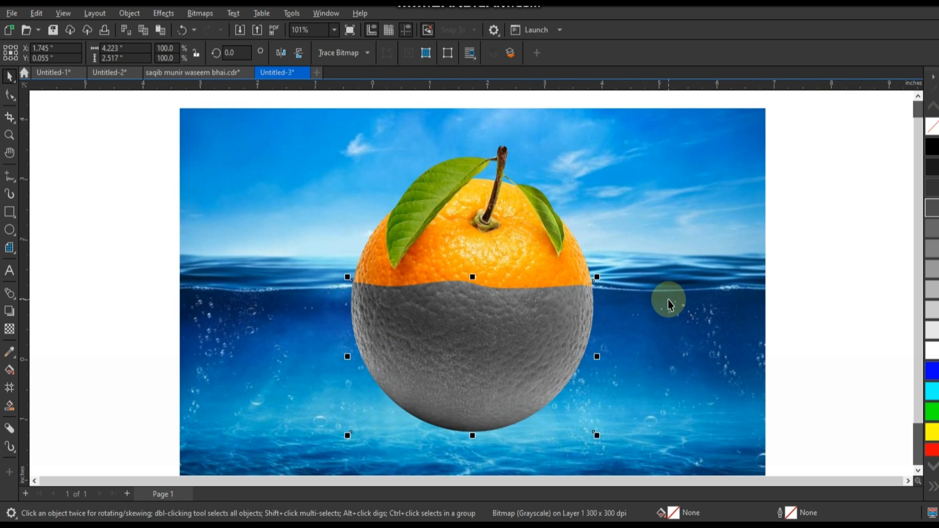
pyautogui.scroll(1, 669, 304)
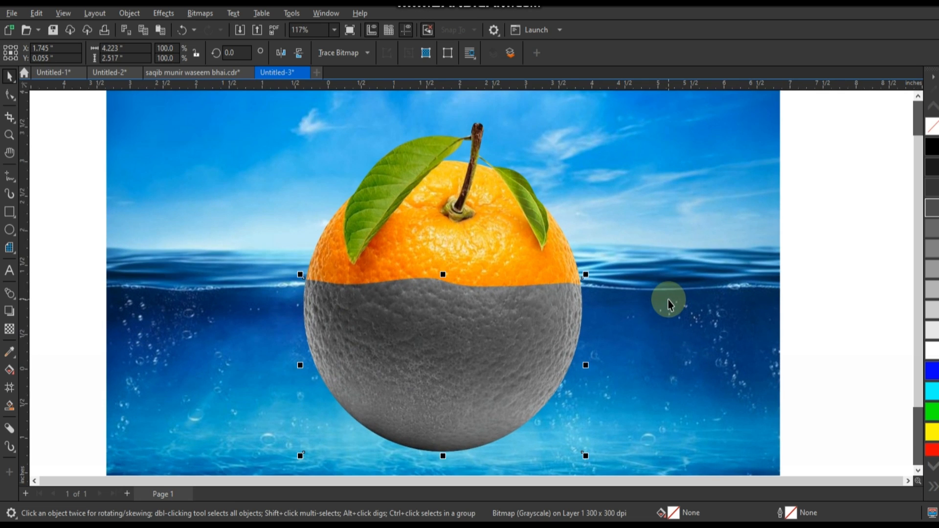
pyautogui.click(10, 332)
pyautogui.click(145, 55)
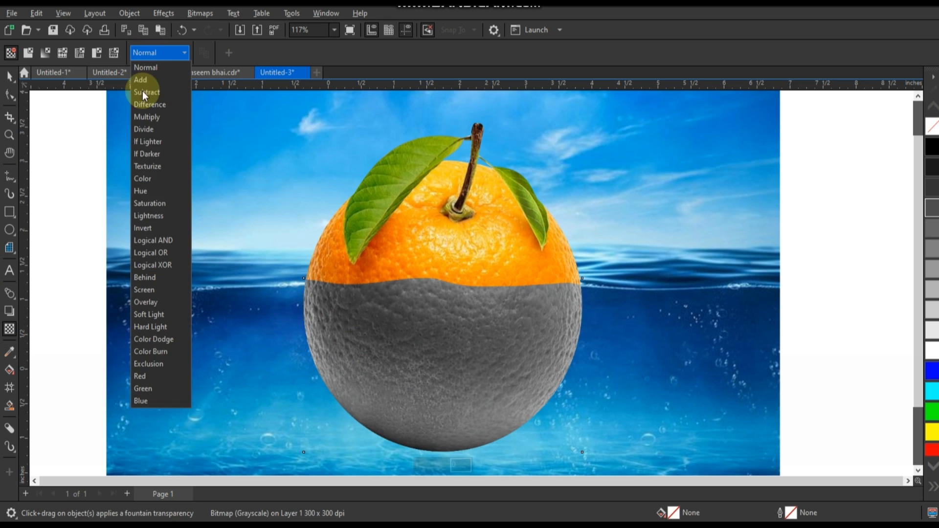
pyautogui.click(151, 292)
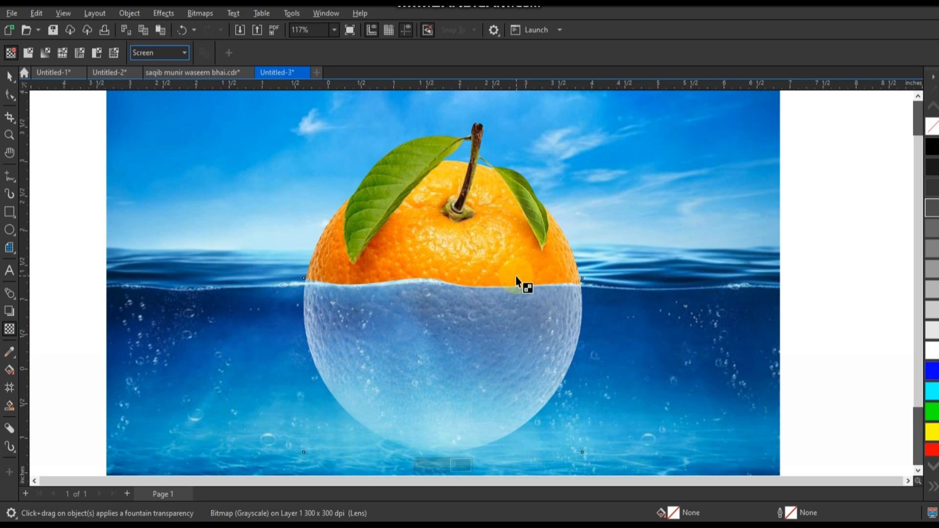
# Step: Darken the blended lower half of the orange with the Gamma adjustment set to 0.39
pyautogui.scroll(-1, 516, 277)
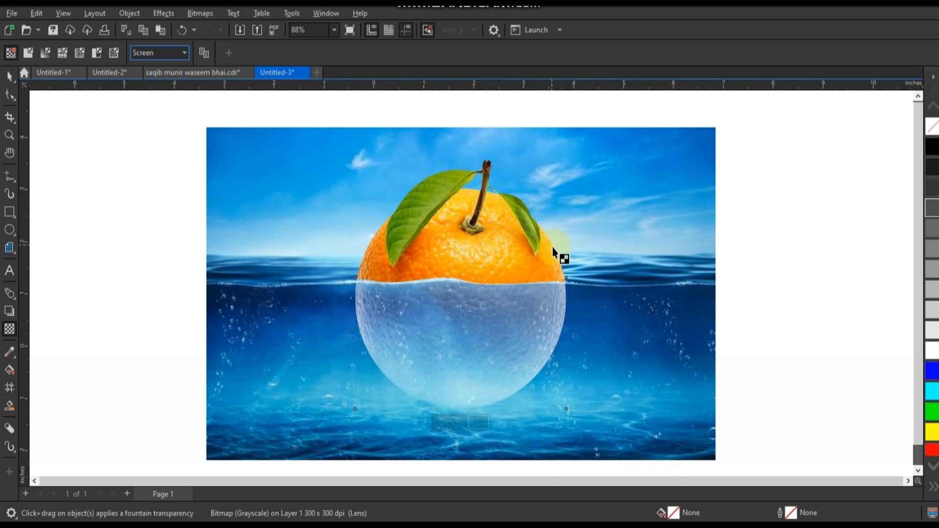
pyautogui.scroll(-1, 553, 247)
pyautogui.click(164, 15)
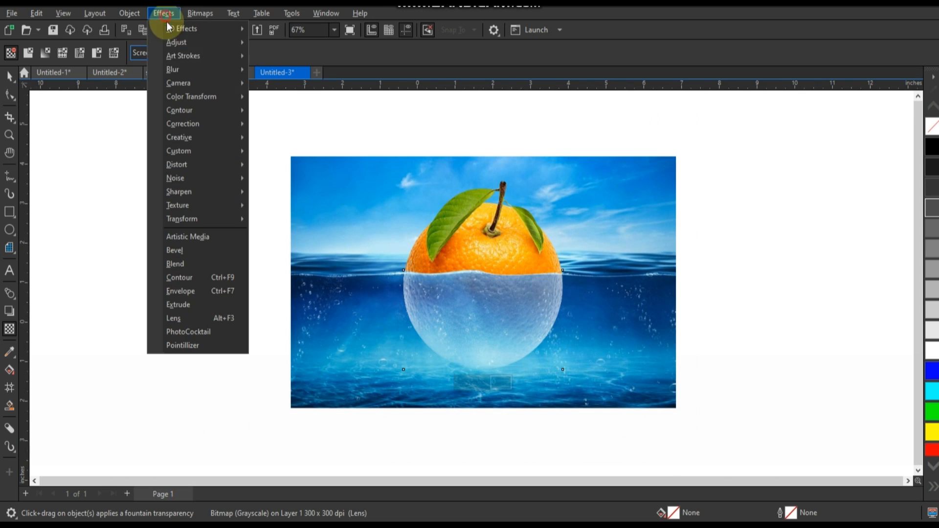
pyautogui.moveTo(187, 44)
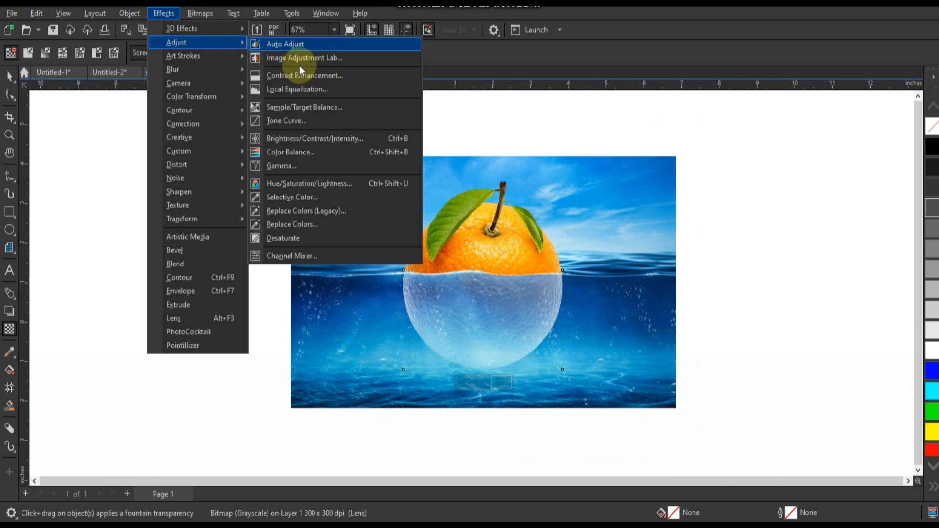
pyautogui.click(285, 168)
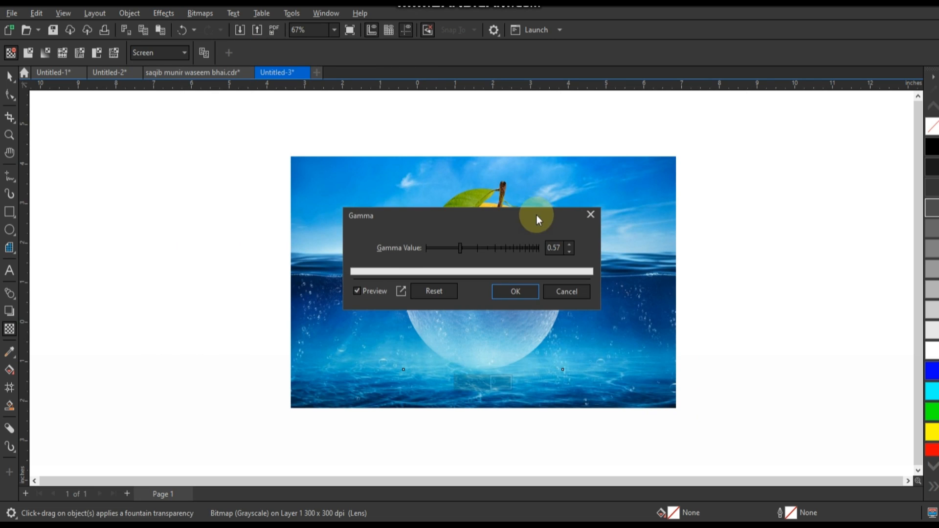
pyautogui.moveTo(536, 215); pyautogui.dragTo(811, 223)
pyautogui.moveTo(749, 263)
pyautogui.mouseDown()
pyautogui.moveTo(736, 260)
pyautogui.moveTo(758, 257)
pyautogui.moveTo(738, 257)
pyautogui.mouseUp()
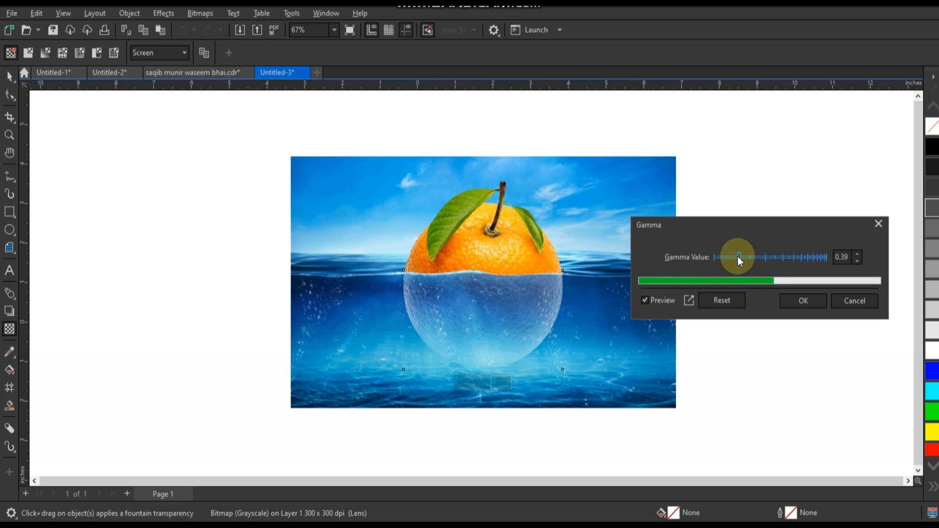
pyautogui.click(794, 300)
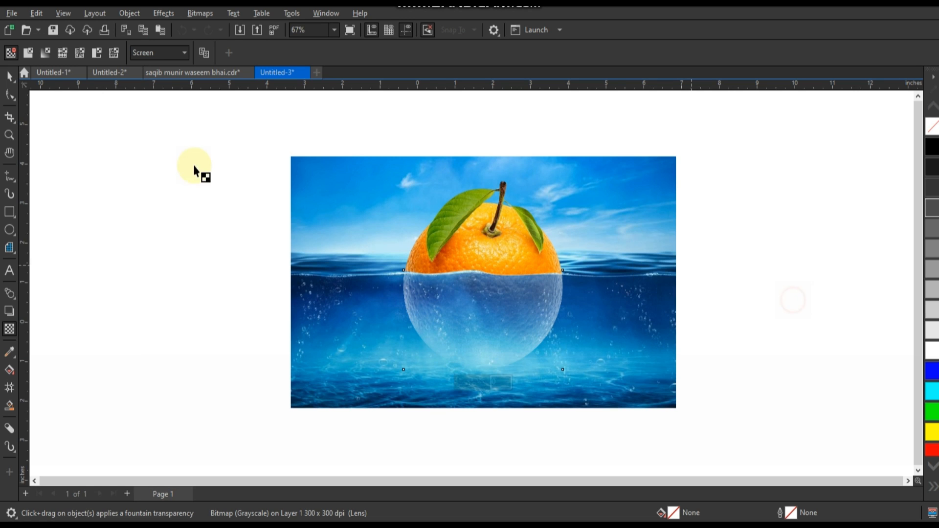
# Step: Select both orange halves together and nudge them about 0.04 inches to the right and 0.04 inches down
pyautogui.click(10, 138)
pyautogui.moveTo(361, 243); pyautogui.dragTo(648, 364)
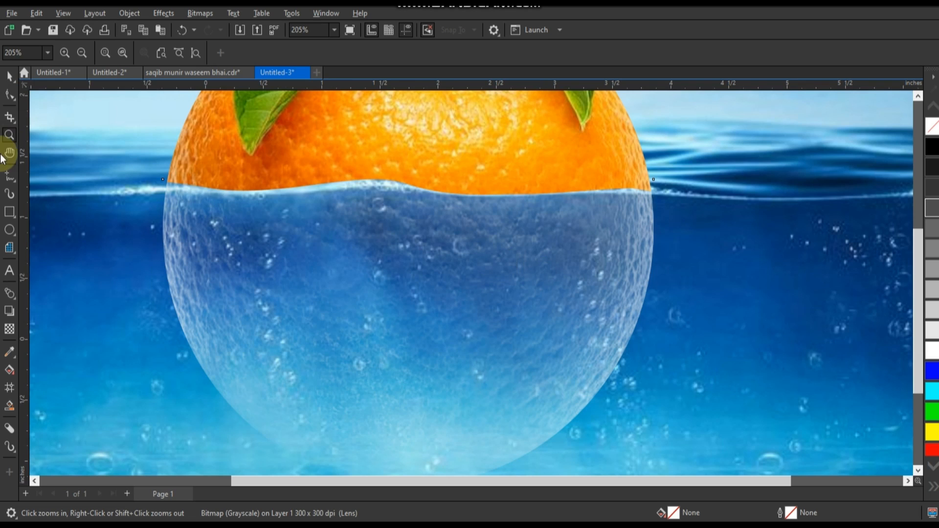
pyautogui.click(9, 96)
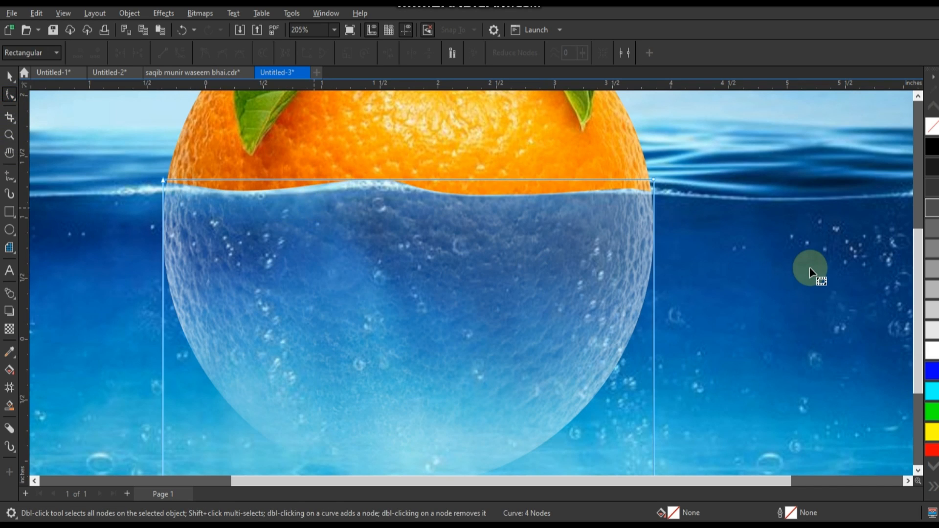
pyautogui.press('space')
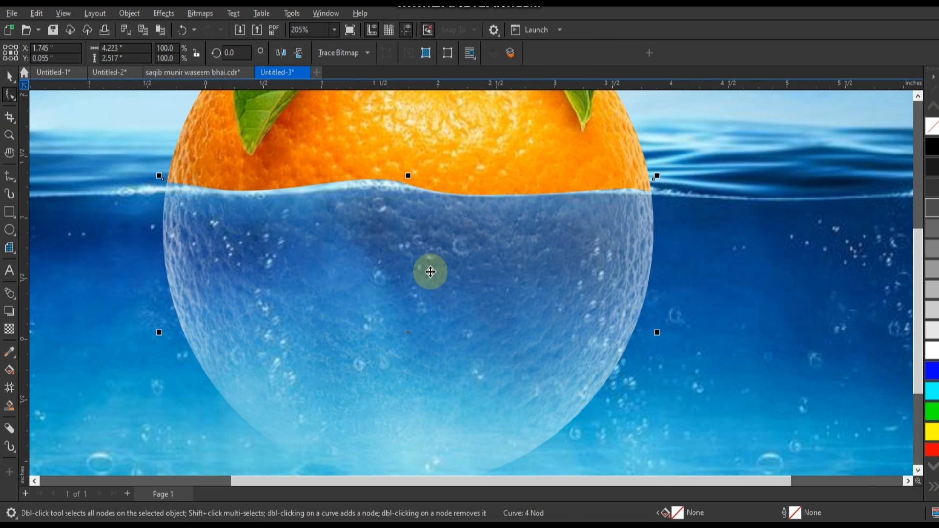
pyautogui.scroll(-7, 441, 283)
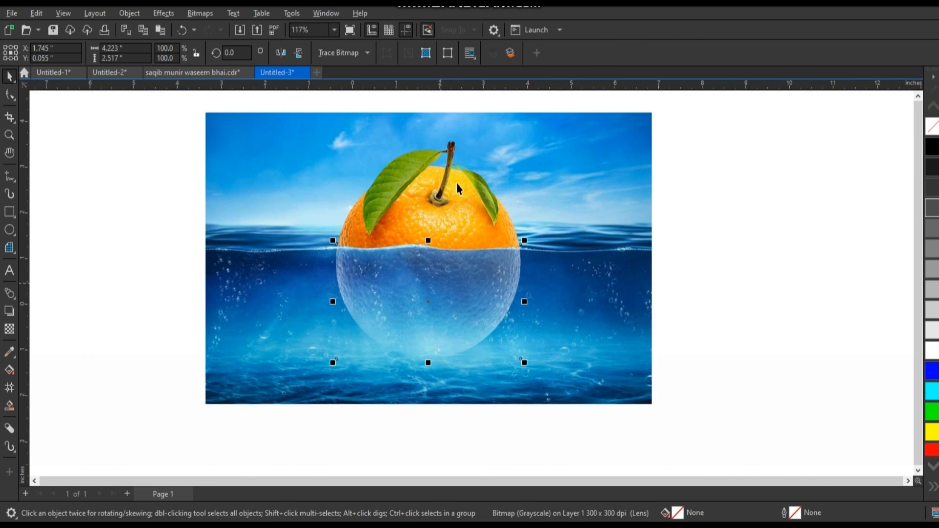
pyautogui.keyDown('shift'); pyautogui.click(458, 185); pyautogui.keyUp('shift')
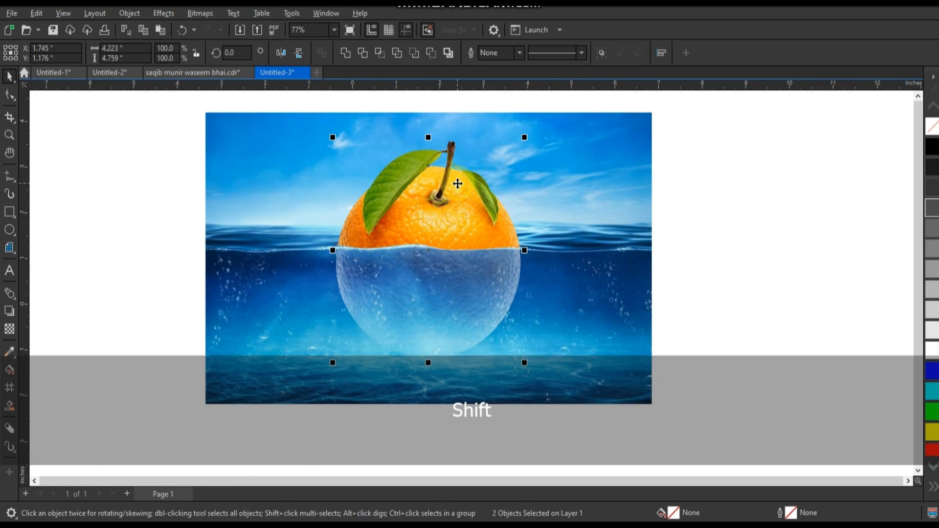
pyautogui.press('Down')
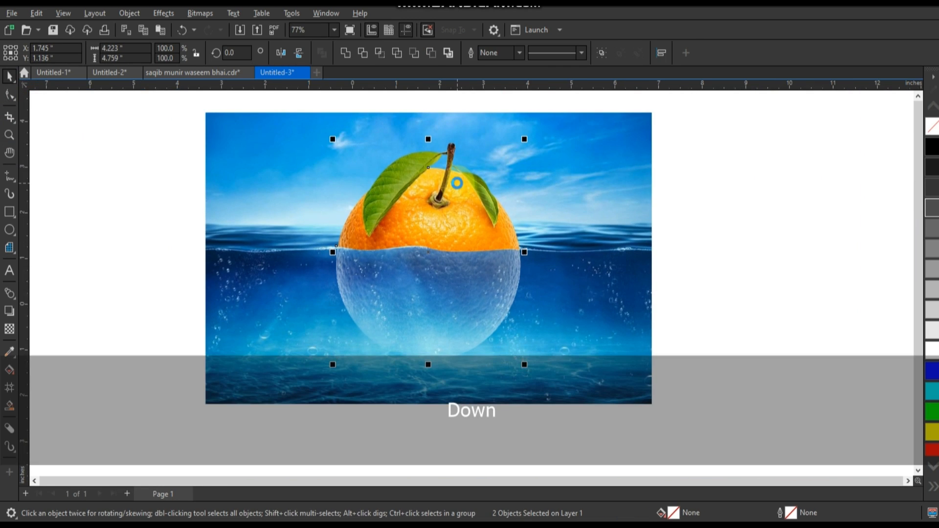
pyautogui.press('Right')
pyautogui.press('Down')
pyautogui.press('Right')
pyautogui.press('Right')
pyautogui.press('Right')
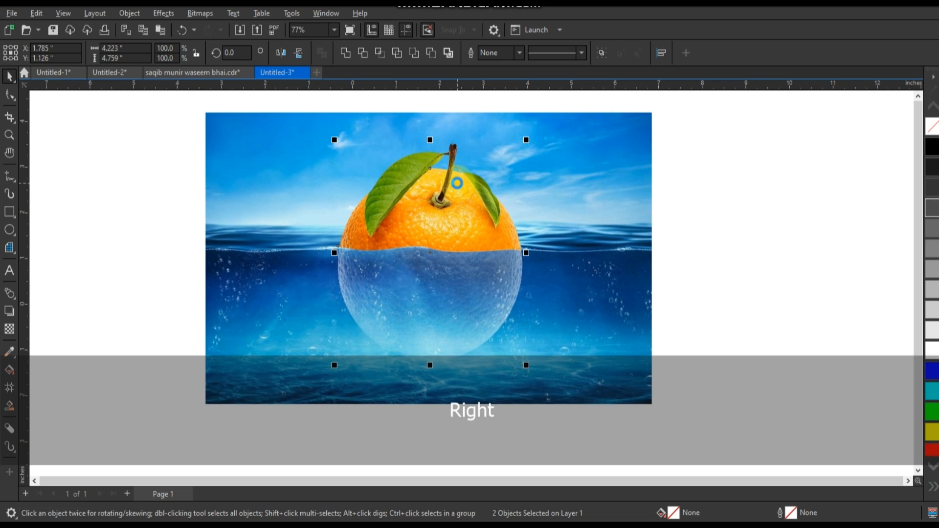
pyautogui.press('Up')
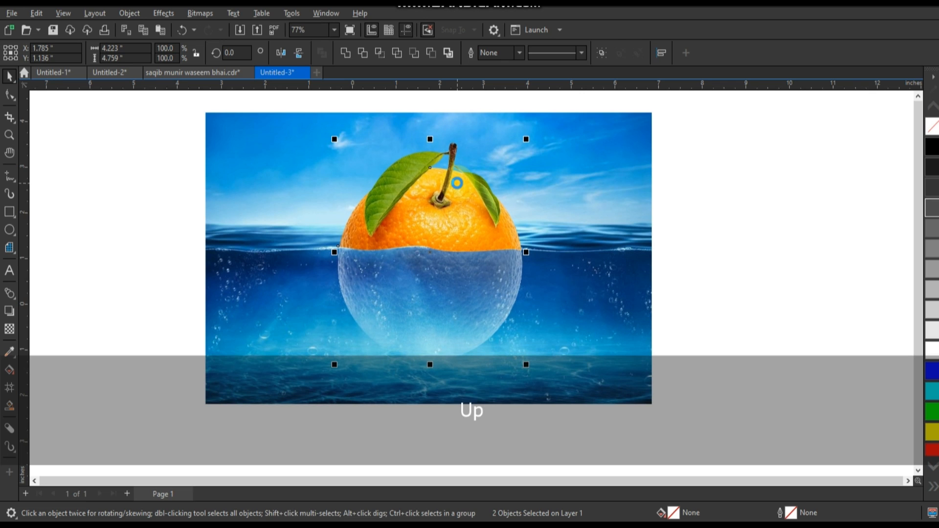
pyautogui.click(705, 254)
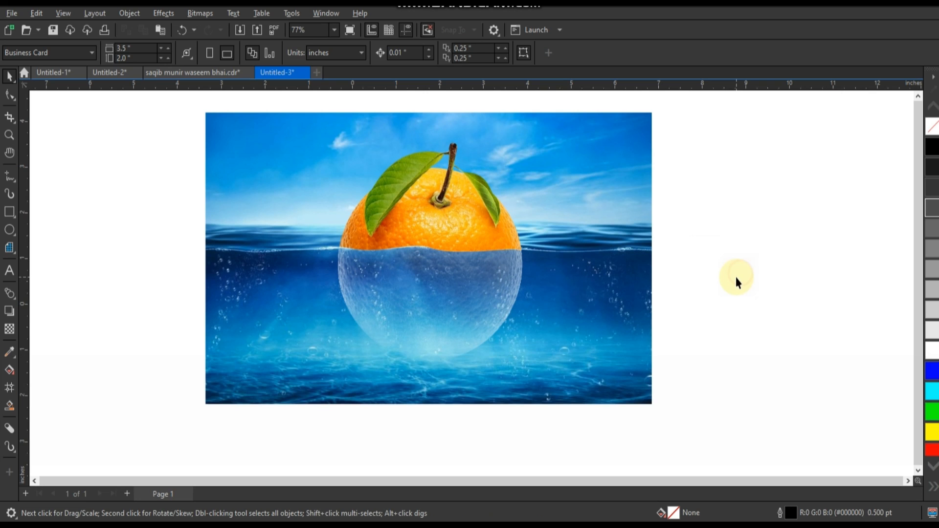
# Step: Draw a closed freehand outline about 9.48 by 0.92 inches around the waterline, crossing the middle of the orange
pyautogui.click(9, 135)
pyautogui.moveTo(202, 182)
pyautogui.mouseDown()
pyautogui.moveTo(615, 342)
pyautogui.moveTo(712, 357)
pyautogui.mouseUp()
pyautogui.click(9, 175)
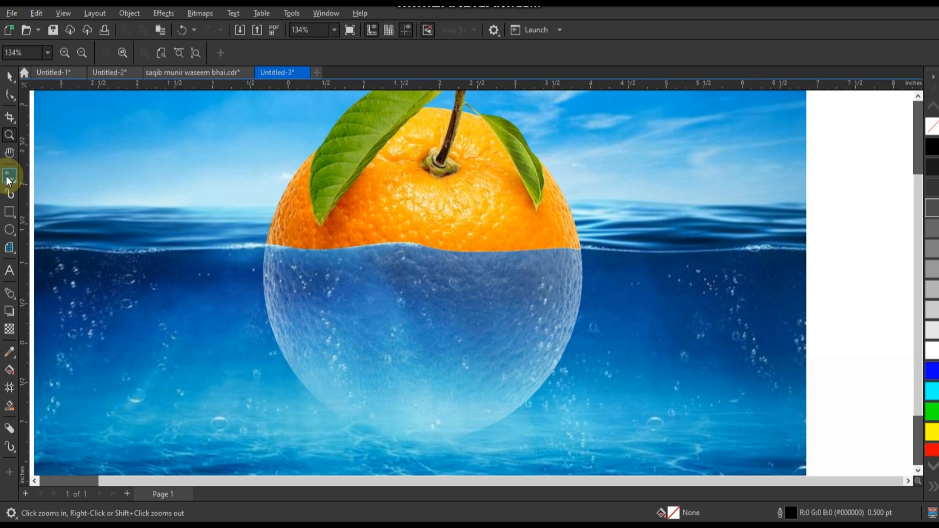
pyautogui.moveTo(810, 216)
pyautogui.mouseDown()
pyautogui.moveTo(654, 224)
pyautogui.moveTo(112, 216)
pyautogui.moveTo(115, 266)
pyautogui.moveTo(610, 287)
pyautogui.moveTo(799, 275)
pyautogui.moveTo(813, 218)
pyautogui.mouseUp()
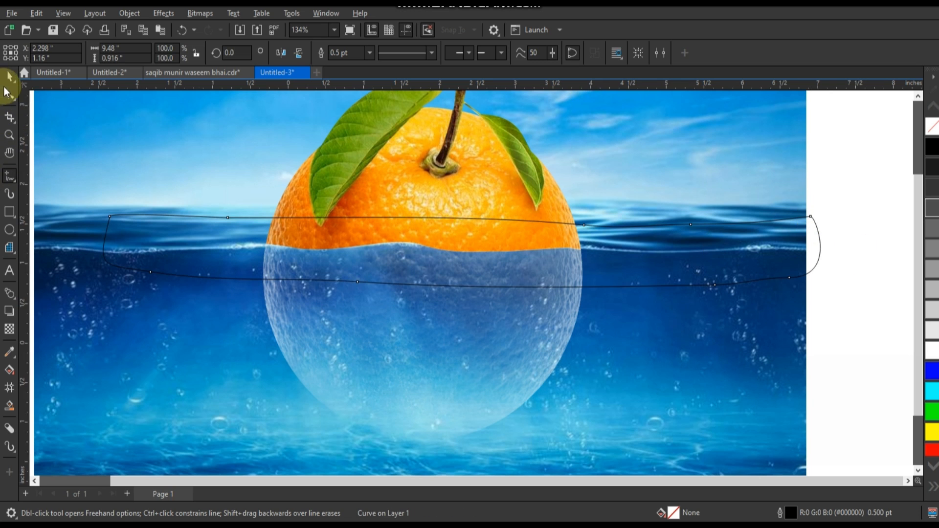
# Step: Duplicate the ocean background, PowerClip the copy inside the freehand waterline shape and remove the shape's outline
pyautogui.click(10, 76)
pyautogui.click(782, 164)
pyautogui.press('KP_Add')
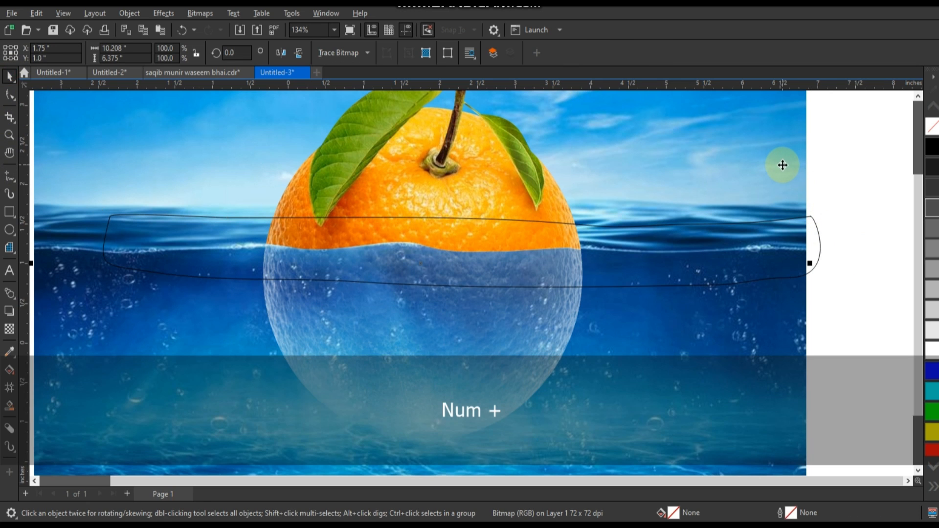
pyautogui.rightClick(783, 166)
pyautogui.click(827, 327)
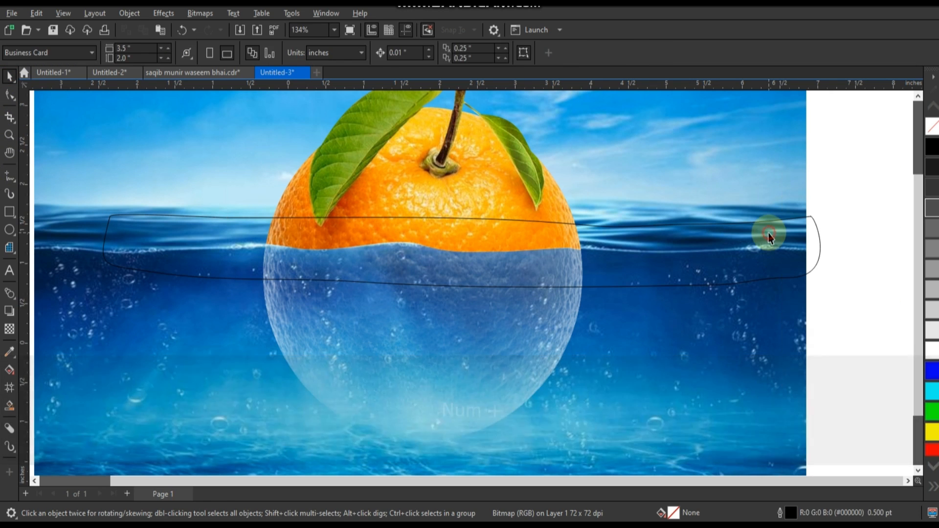
pyautogui.click(772, 238)
pyautogui.rightClick(933, 128)
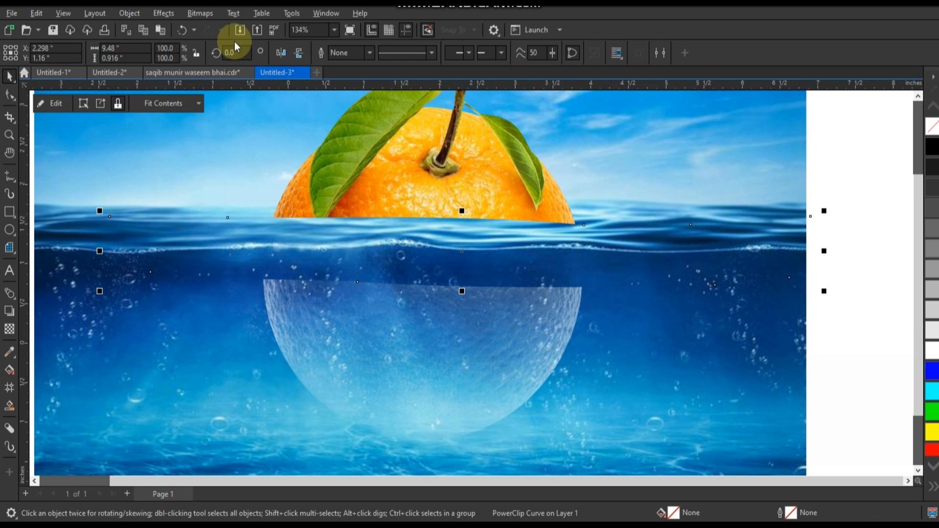
# Step: Convert the waterline strip to a 300 dpi Grayscale (8-bit) bitmap with transparent background and apply Screen mode transparency
pyautogui.click(200, 13)
pyautogui.click(203, 30)
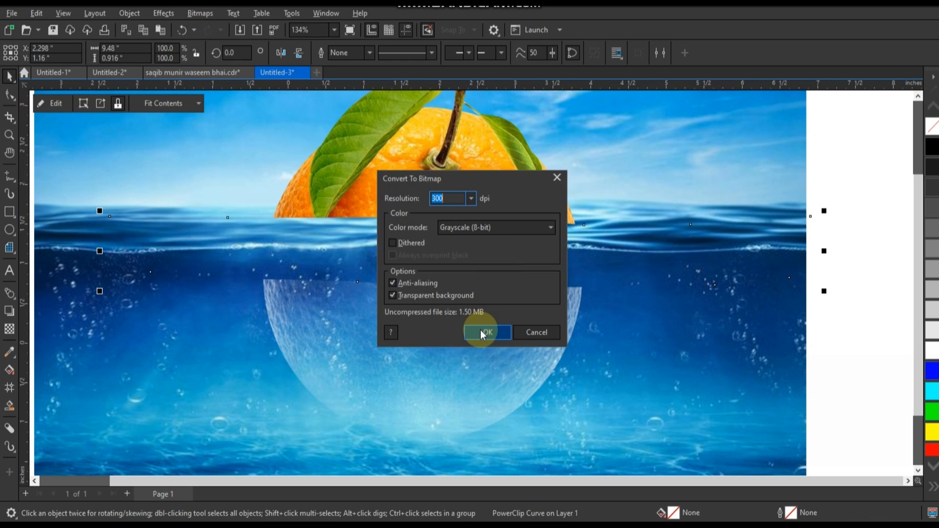
pyautogui.click(480, 330)
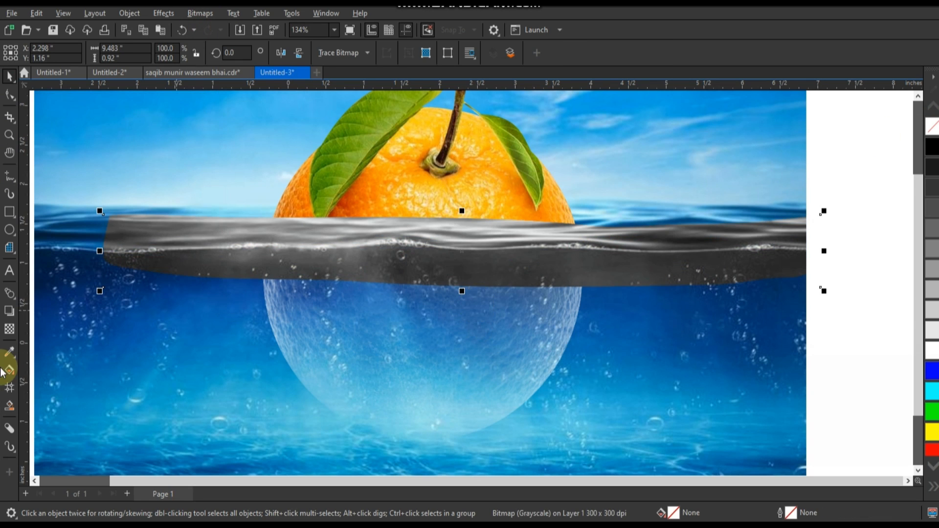
pyautogui.click(9, 328)
pyautogui.click(134, 51)
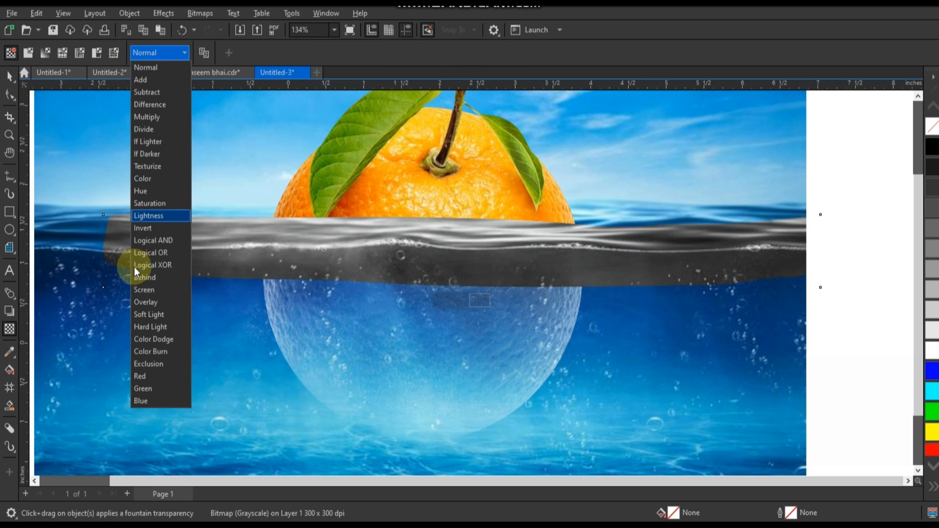
pyautogui.click(144, 288)
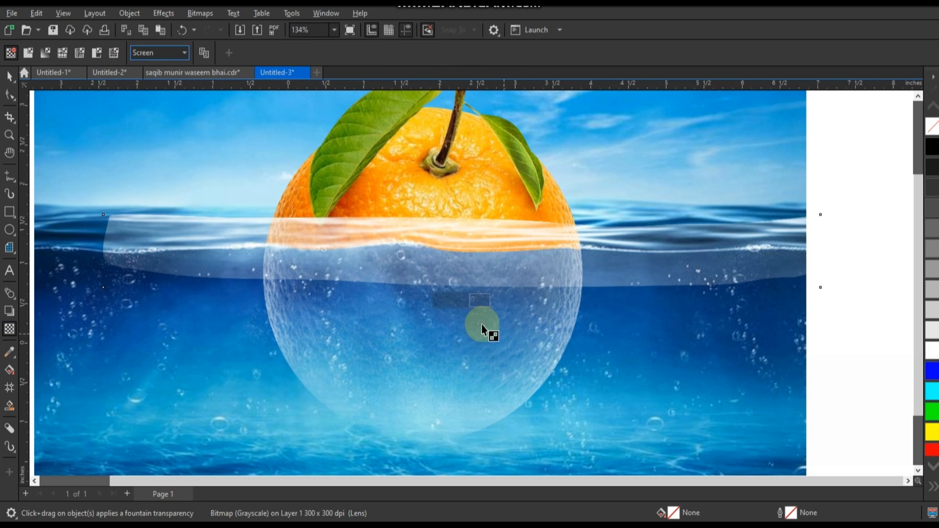
# Step: Darken the waterline strip with the Gamma adjustment at 0.39
pyautogui.click(166, 13)
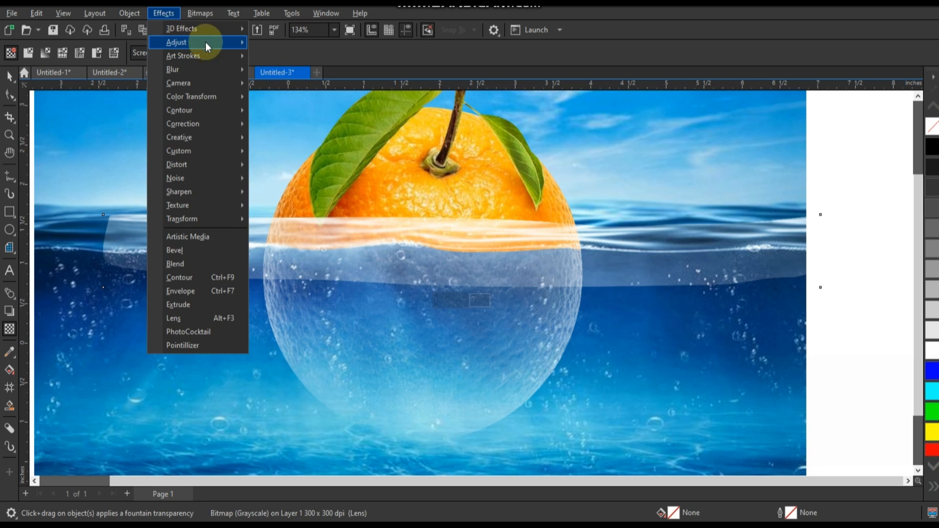
pyautogui.click(639, 255)
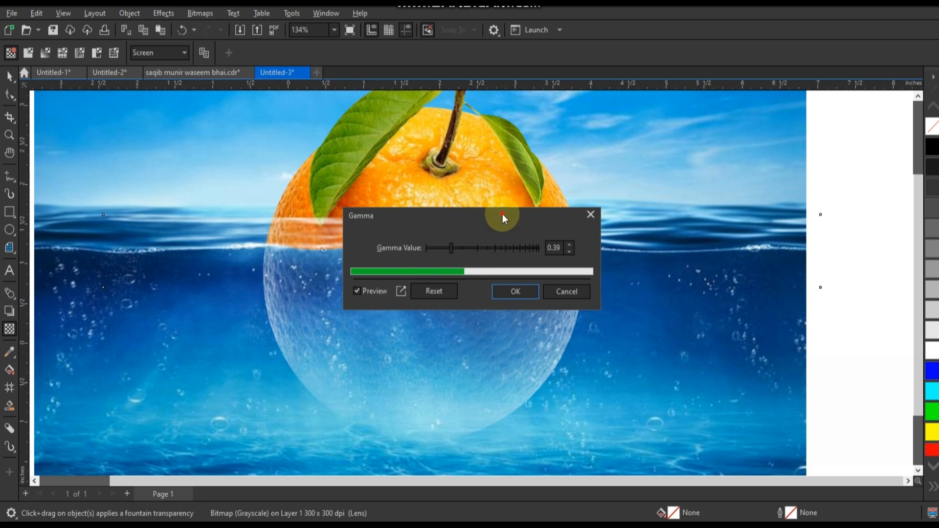
pyautogui.moveTo(504, 214); pyautogui.dragTo(830, 320)
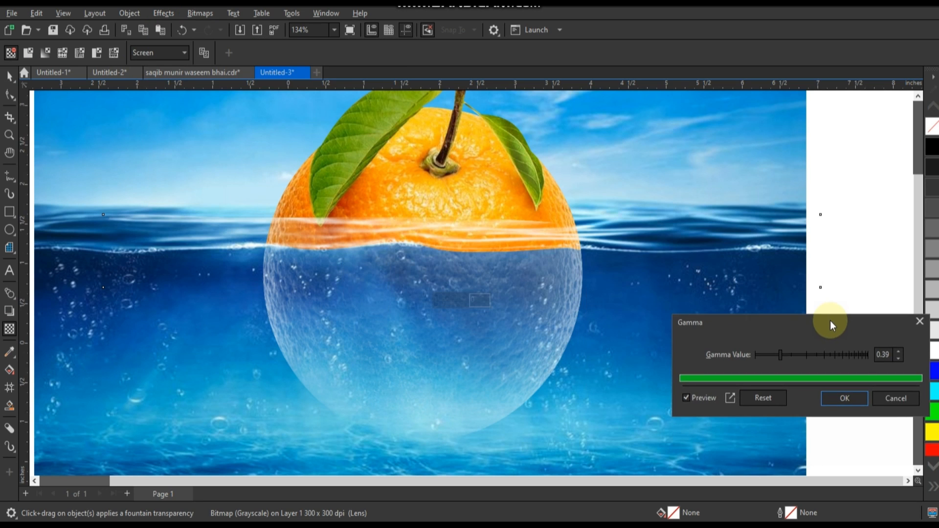
pyautogui.click(829, 399)
pyautogui.scroll(-2, 433, 317)
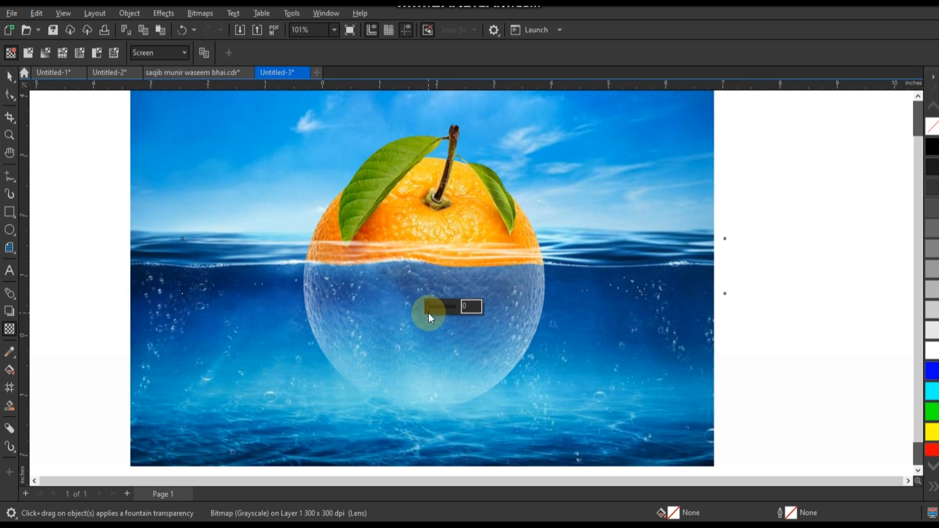
pyautogui.scroll(-1, 491, 300)
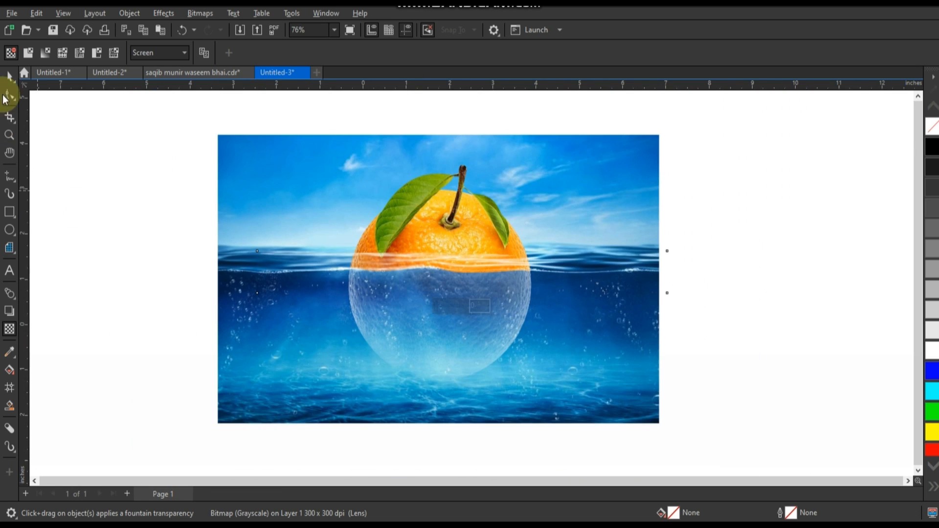
pyautogui.click(292, 103)
pyautogui.moveTo(293, 103); pyautogui.dragTo(550, 392)
pyautogui.click(724, 299)
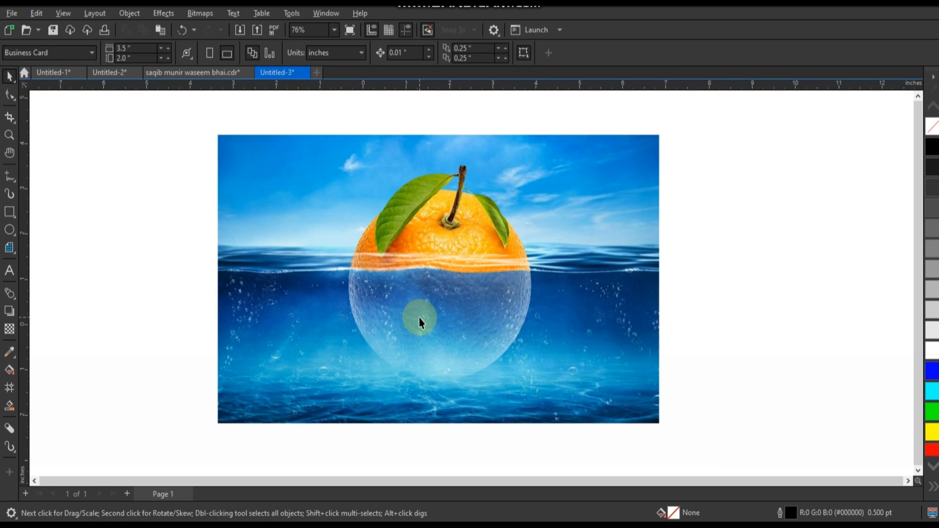
# Step: Try duplicating the orange's grayscale lower half in place and undo the change
pyautogui.click(419, 322)
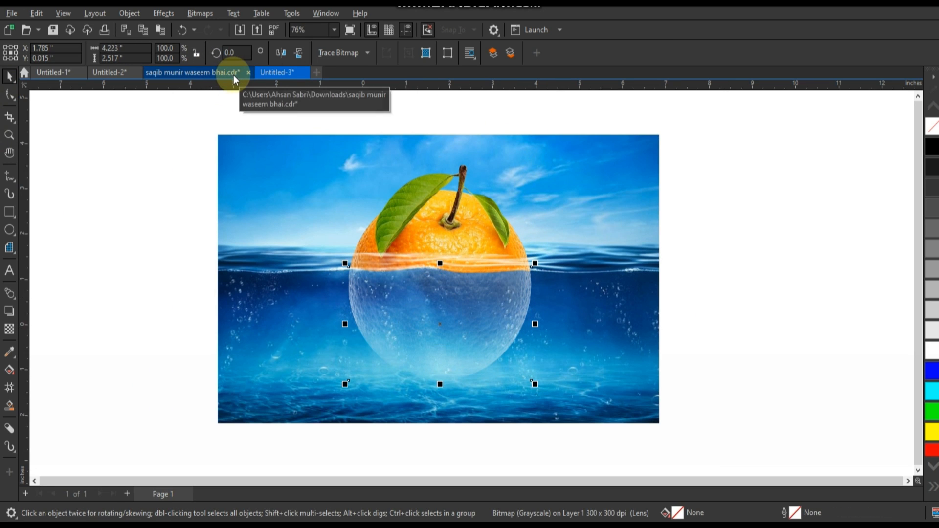
pyautogui.press('KP_Add')
pyautogui.hotkey('ctrl', 'z')
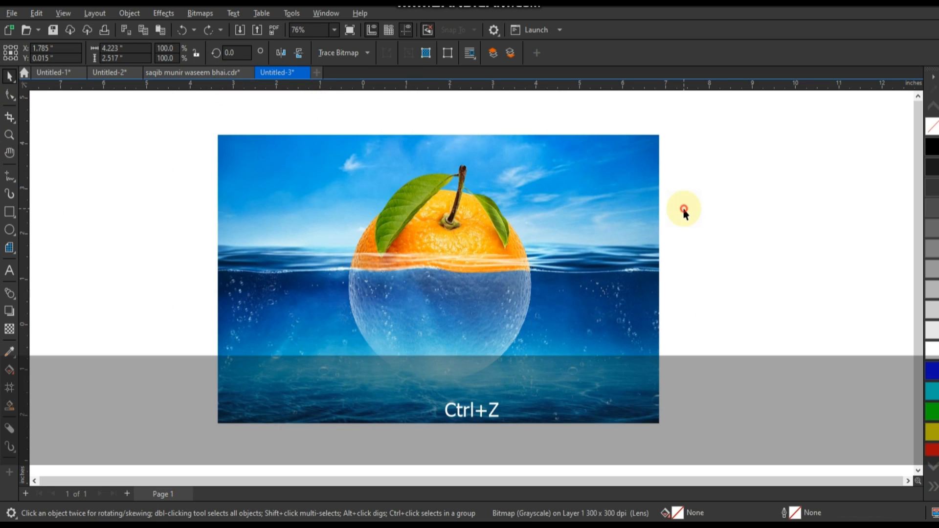
# Step: Place the shark image over the orange's underwater half and enlarge it to about 3.9 × 3.0 inches
pyautogui.scroll(-2, 594, 198)
pyautogui.moveTo(319, 143)
pyautogui.mouseDown()
pyautogui.moveTo(653, 340)
pyautogui.moveTo(675, 326)
pyautogui.mouseUp()
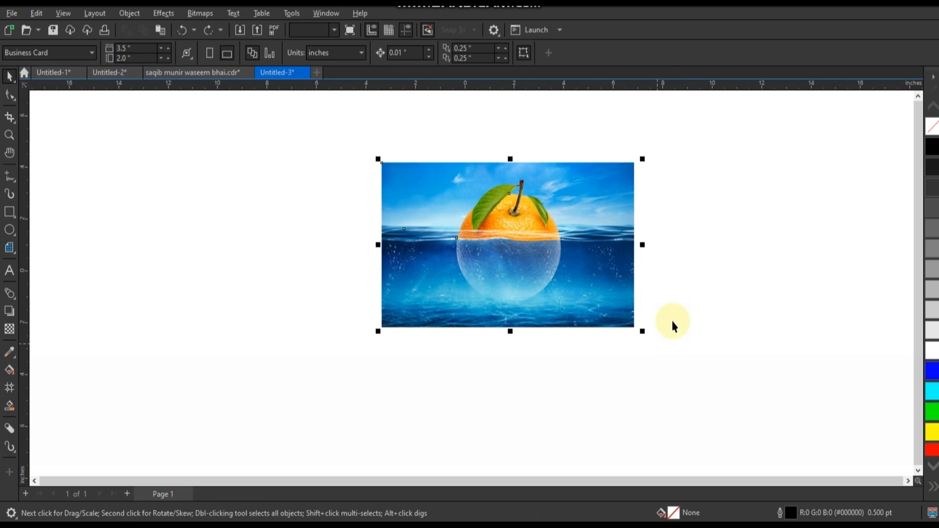
pyautogui.hotkey('shift', 'F2')
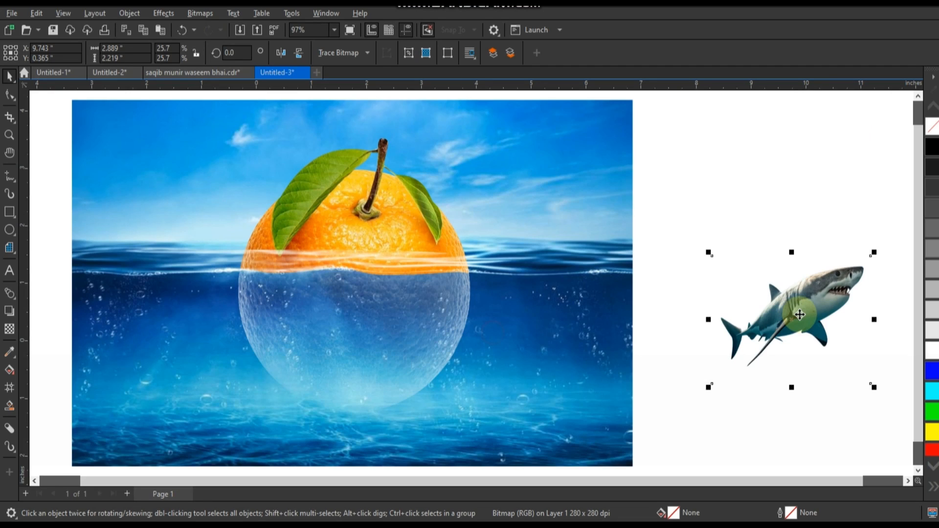
pyautogui.moveTo(799, 315); pyautogui.dragTo(323, 338)
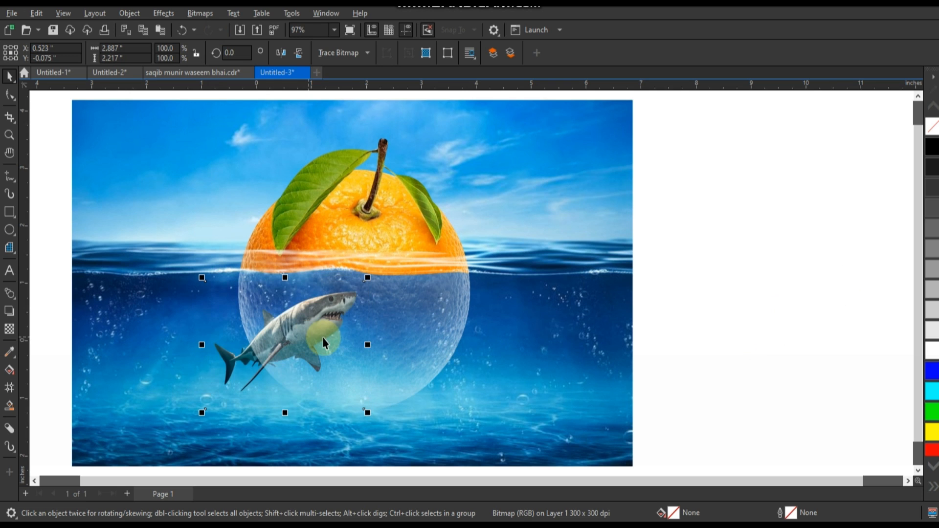
pyautogui.moveTo(368, 280); pyautogui.dragTo(396, 257)
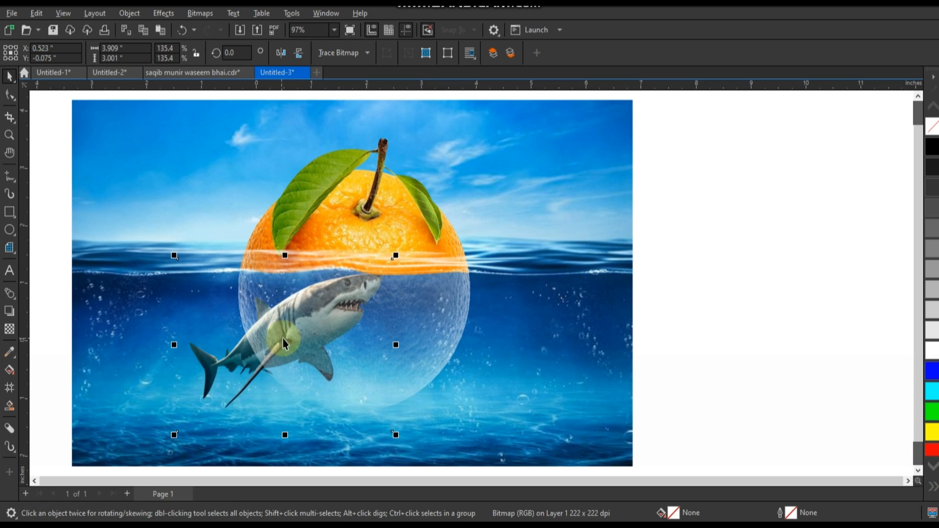
pyautogui.moveTo(287, 354); pyautogui.dragTo(291, 363)
# Step: Try Screen mode transparency on the shark and undo it
pyautogui.click(11, 331)
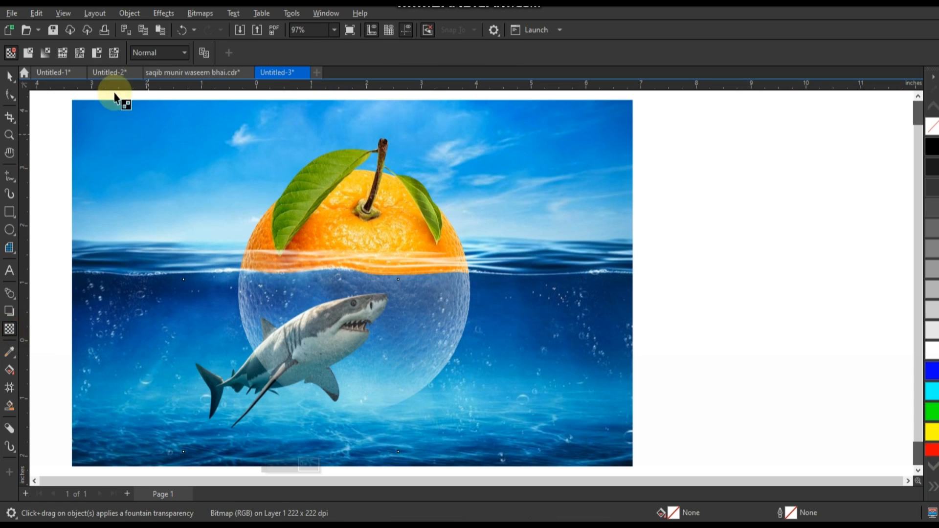
pyautogui.click(154, 53)
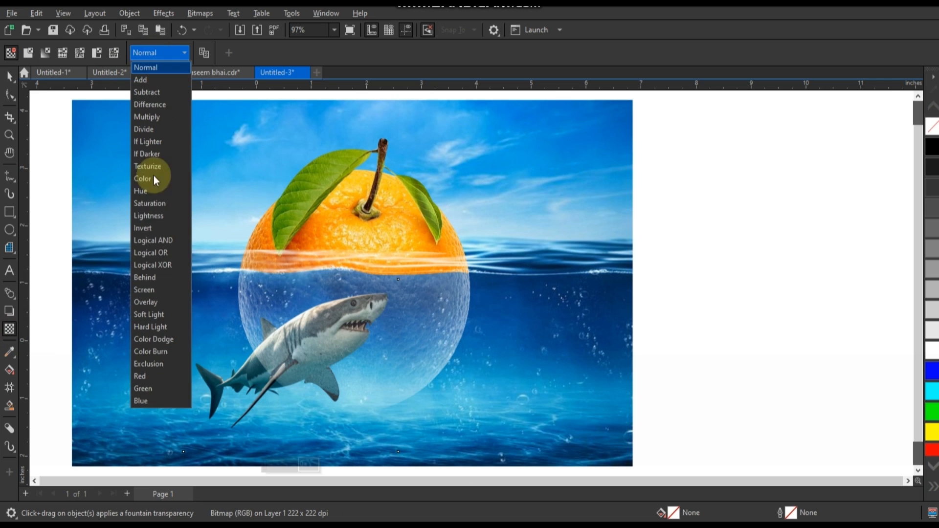
pyautogui.click(150, 289)
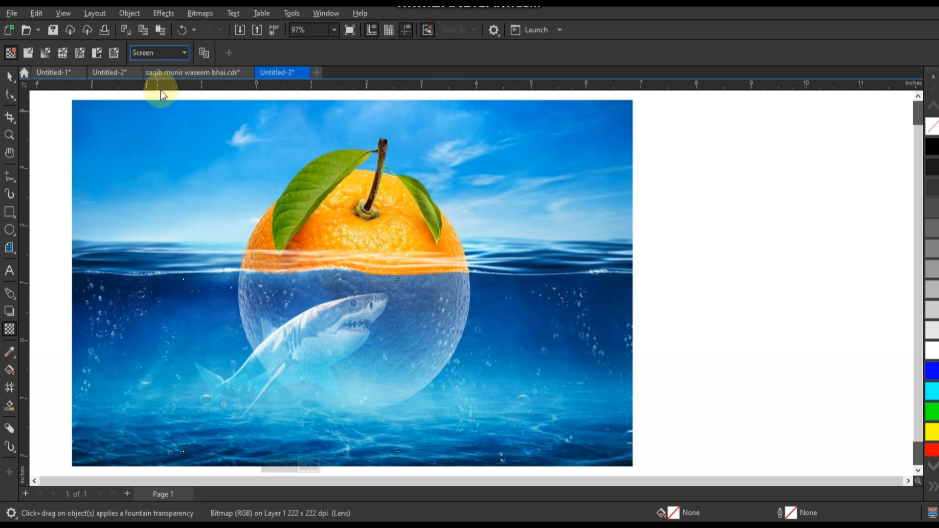
pyautogui.hotkey('ctrl', 'z')
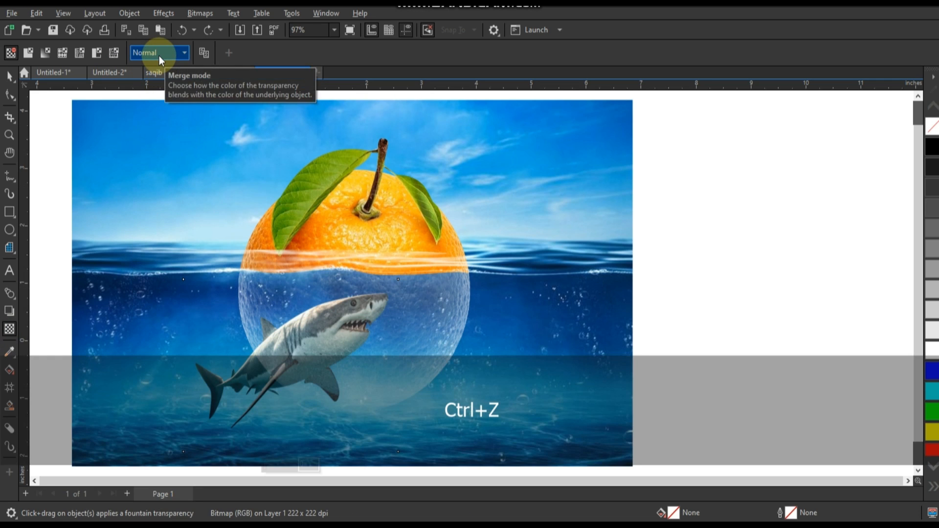
# Step: Apply Overlay mode transparency to the shark, shrink it to about 3.5 × 2.7 inches and reposition it below the waterline
pyautogui.click(160, 55)
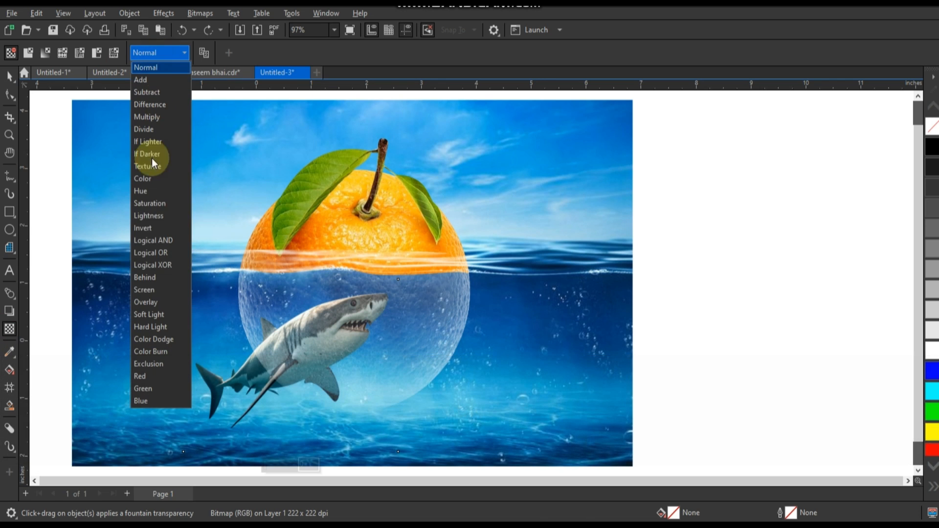
pyautogui.click(148, 300)
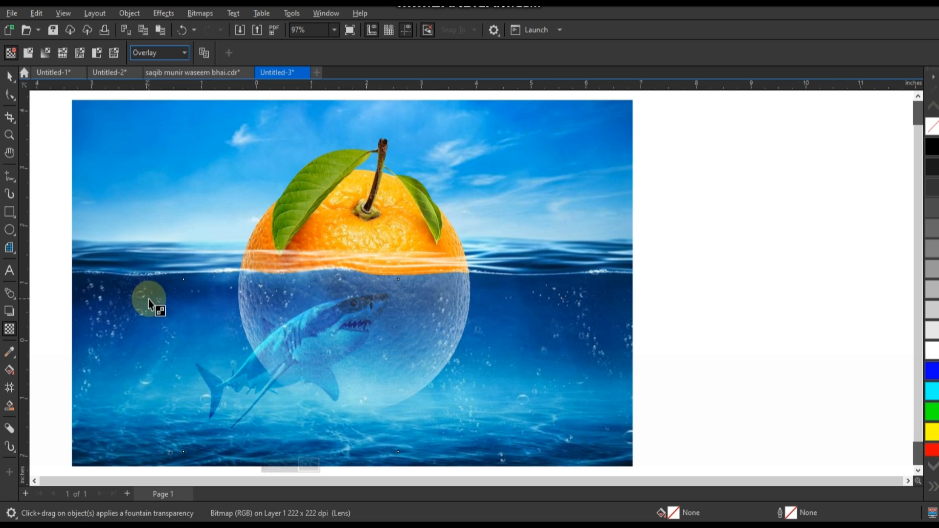
pyautogui.click(9, 76)
pyautogui.moveTo(402, 276); pyautogui.dragTo(369, 299)
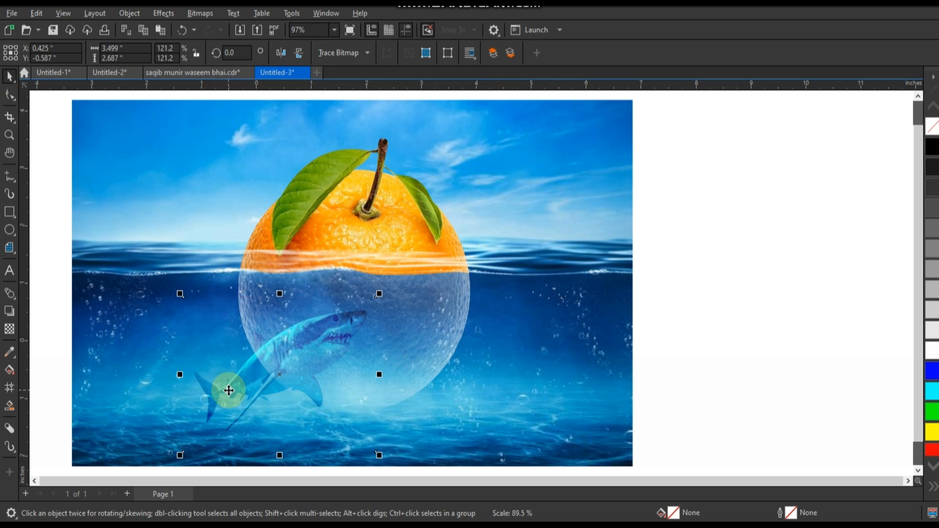
pyautogui.moveTo(227, 388); pyautogui.dragTo(230, 374)
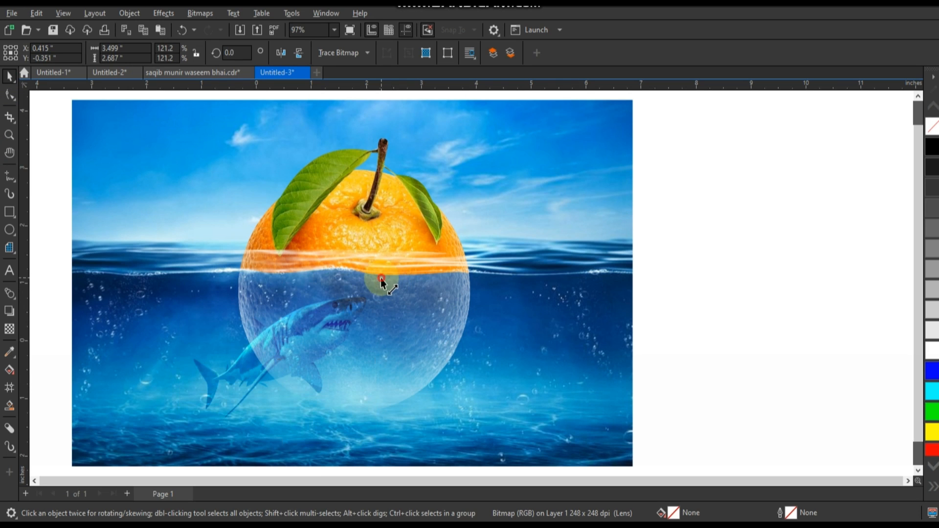
# Step: Create a smaller shark copy about 1.4 × 1.1 inches, mirror it horizontally and place it underwater to the right of the orange
pyautogui.moveTo(382, 283); pyautogui.dragTo(264, 373)
pyautogui.moveTo(224, 405); pyautogui.dragTo(189, 331)
pyautogui.click(292, 52)
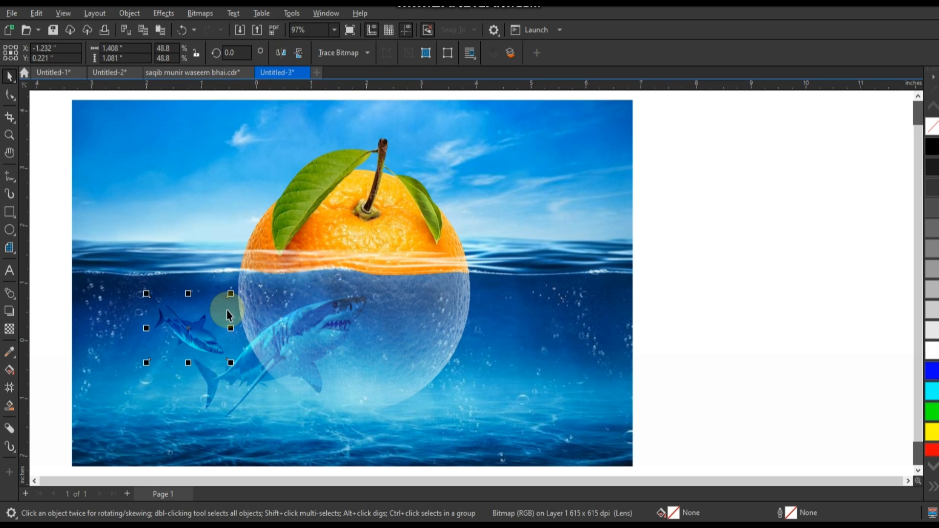
pyautogui.hotkey('ctrl', 'z')
pyautogui.click(281, 52)
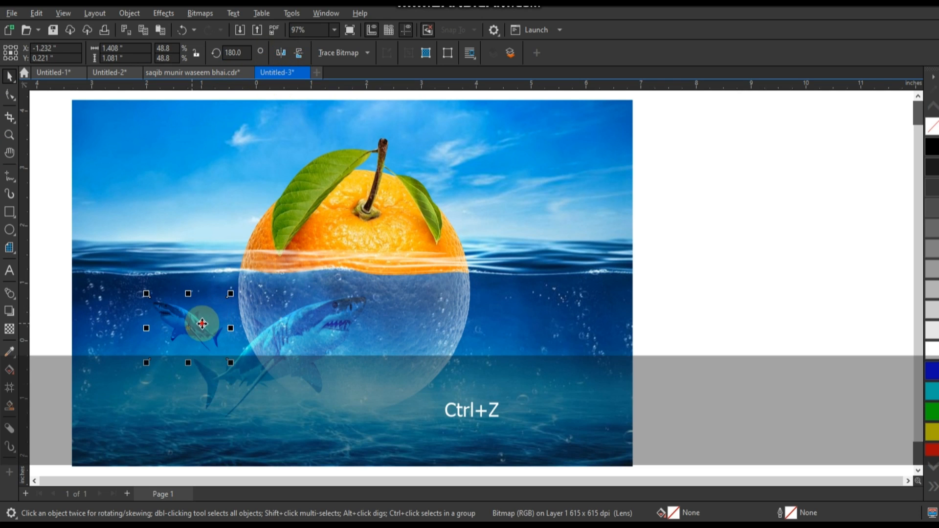
pyautogui.moveTo(203, 318); pyautogui.dragTo(549, 319)
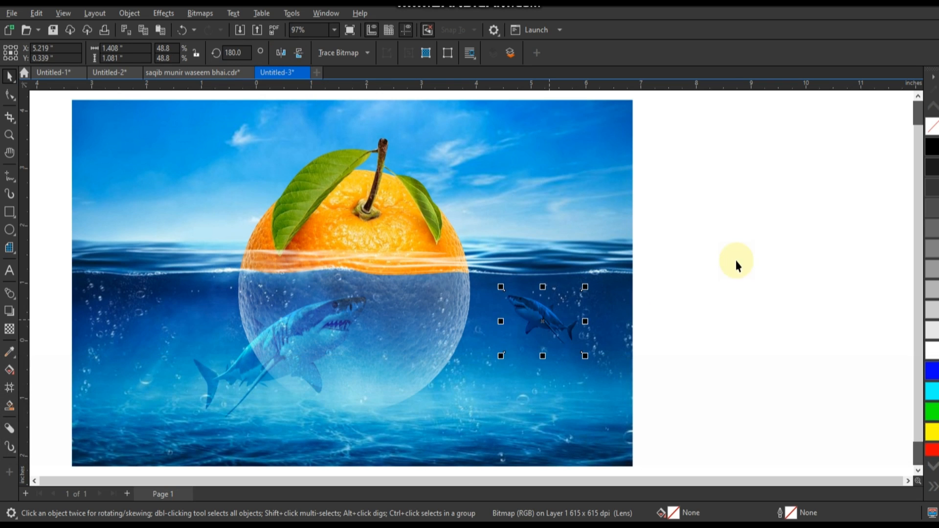
pyautogui.click(736, 262)
# Step: Bring the large shark to the front, shifting it slightly left, and move the small shark closer to the orange
pyautogui.scroll(-1, 685, 260)
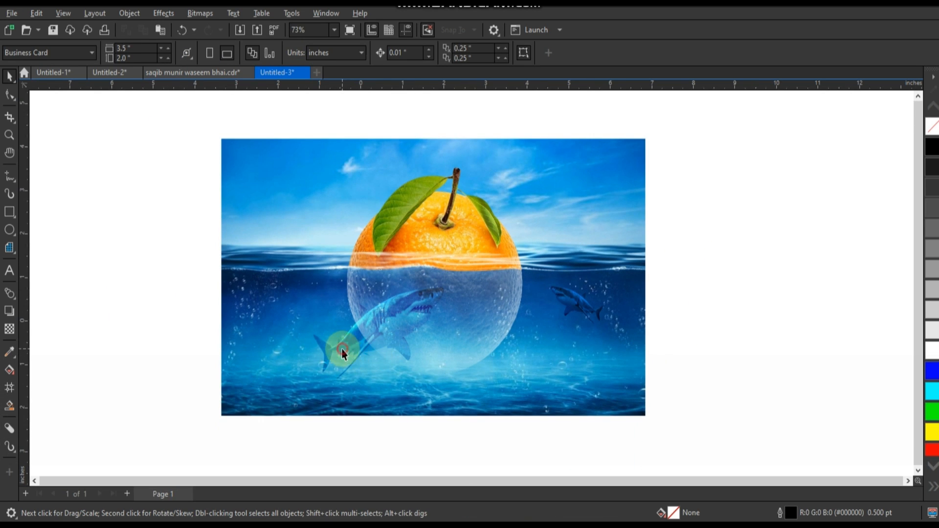
pyautogui.moveTo(342, 351); pyautogui.dragTo(325, 351)
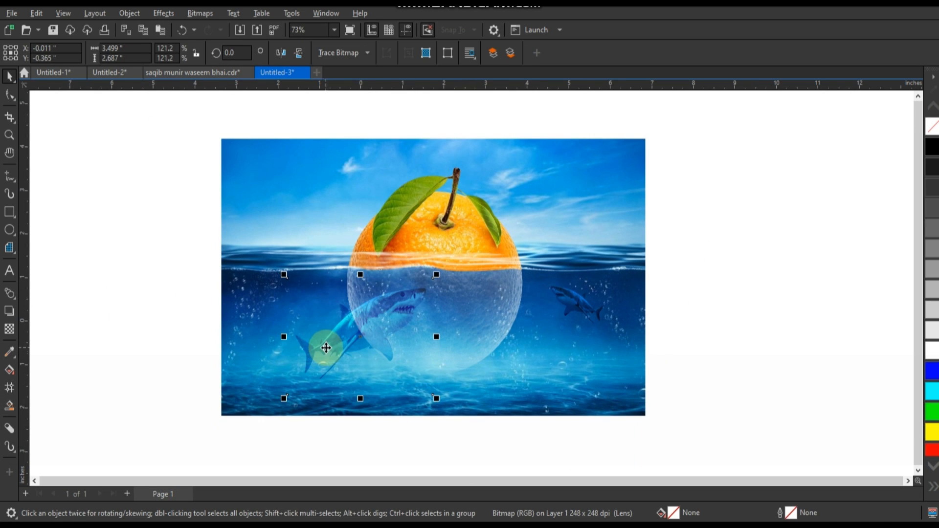
pyautogui.hotkey('shift', 'pageup')
pyautogui.moveTo(328, 345)
pyautogui.mouseDown()
pyautogui.moveTo(345, 360)
pyautogui.moveTo(330, 359)
pyautogui.moveTo(336, 348)
pyautogui.mouseUp()
pyautogui.hotkey('shift', 'pageup')
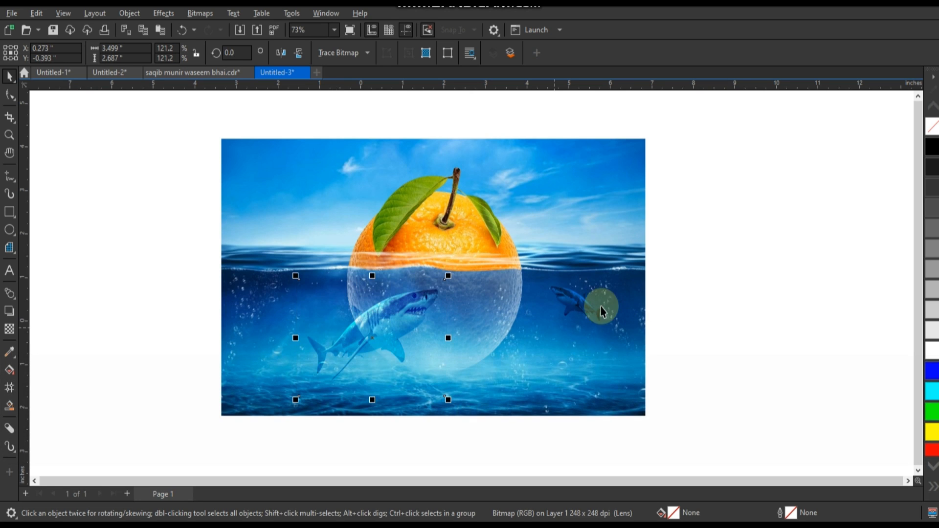
pyautogui.moveTo(601, 307); pyautogui.dragTo(579, 307)
pyautogui.click(712, 339)
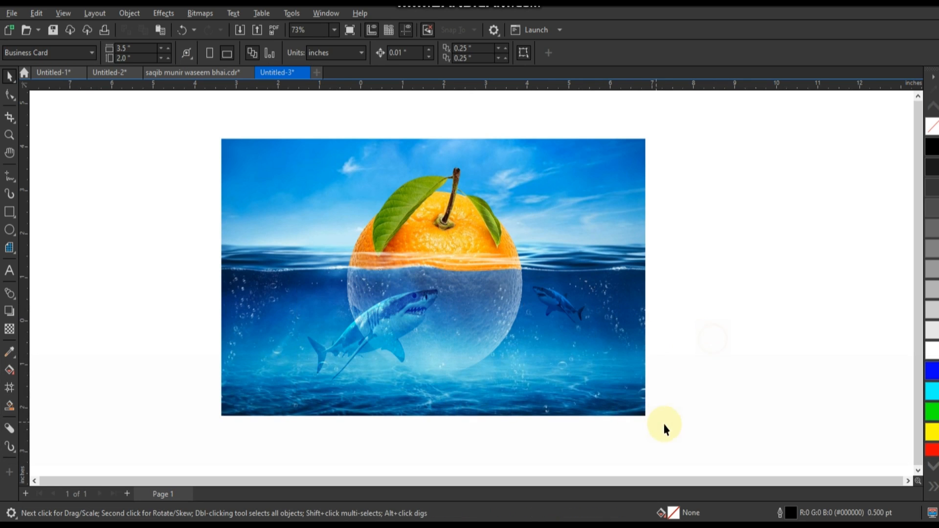
# Step: Fit the whole composition in view and preview it full screen
pyautogui.moveTo(685, 429); pyautogui.dragTo(216, 122)
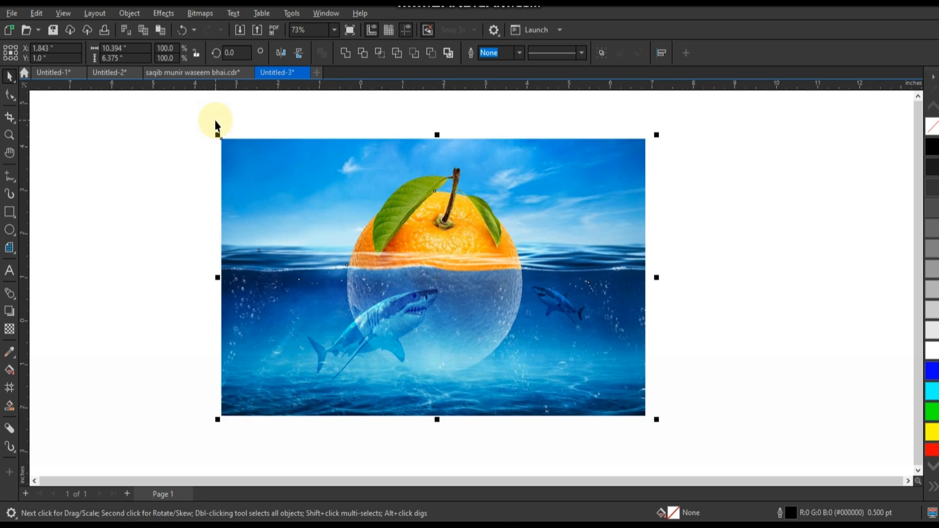
pyautogui.hotkey('shift', 'F2')
pyautogui.press('F9')
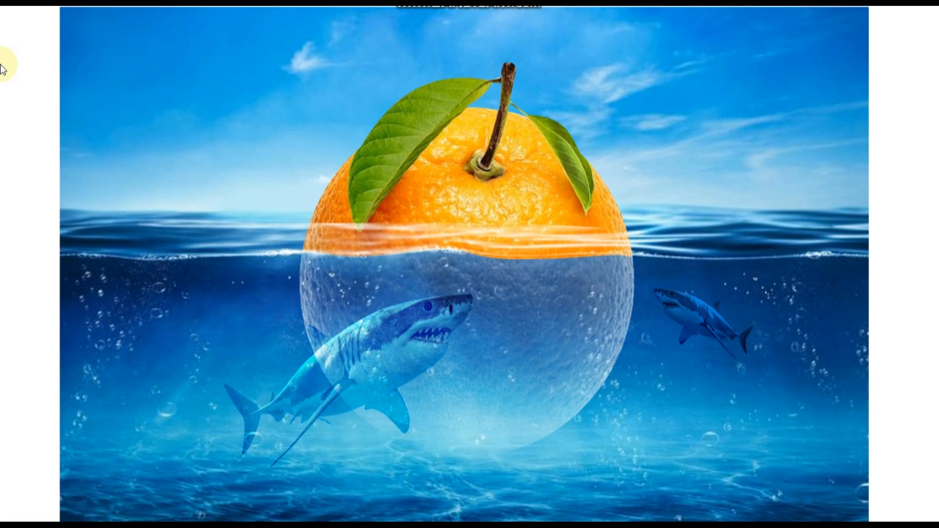